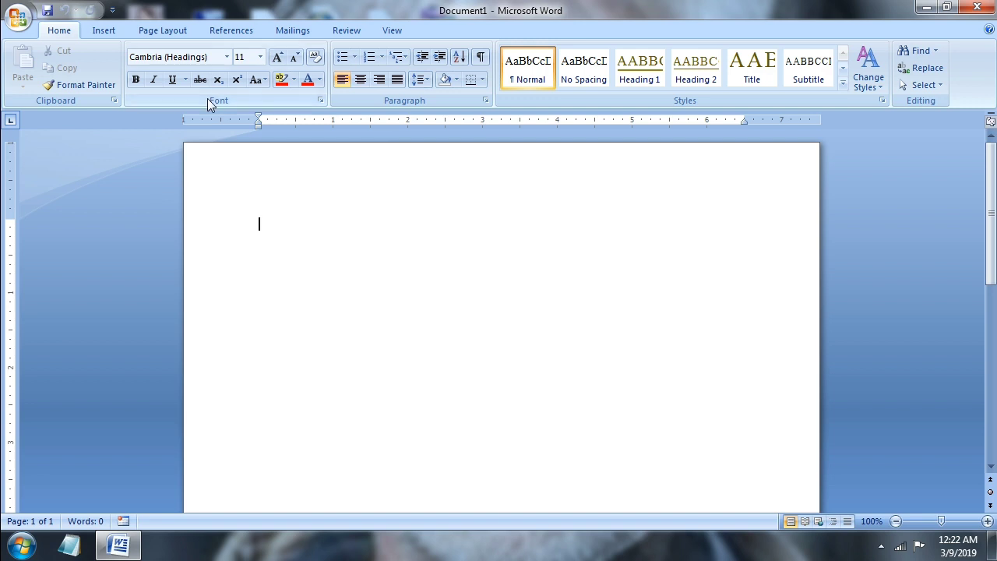
Switch to the Insert ribbon commands in the blank document.
left_click(101, 30)
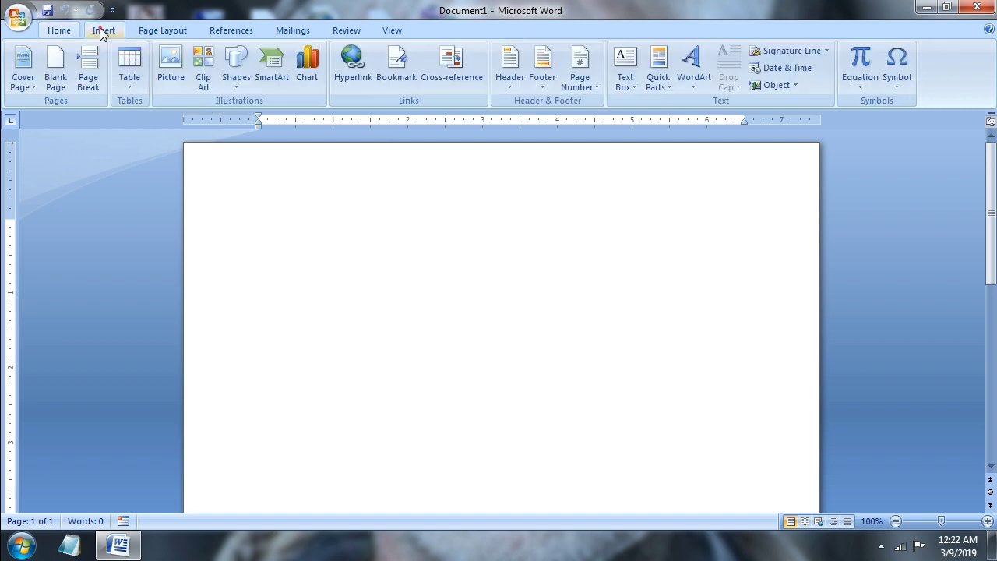
Draw a 2.13" × 4.23" rectangle from the Shapes gallery across the upper middle of the page.
left_click(236, 88)
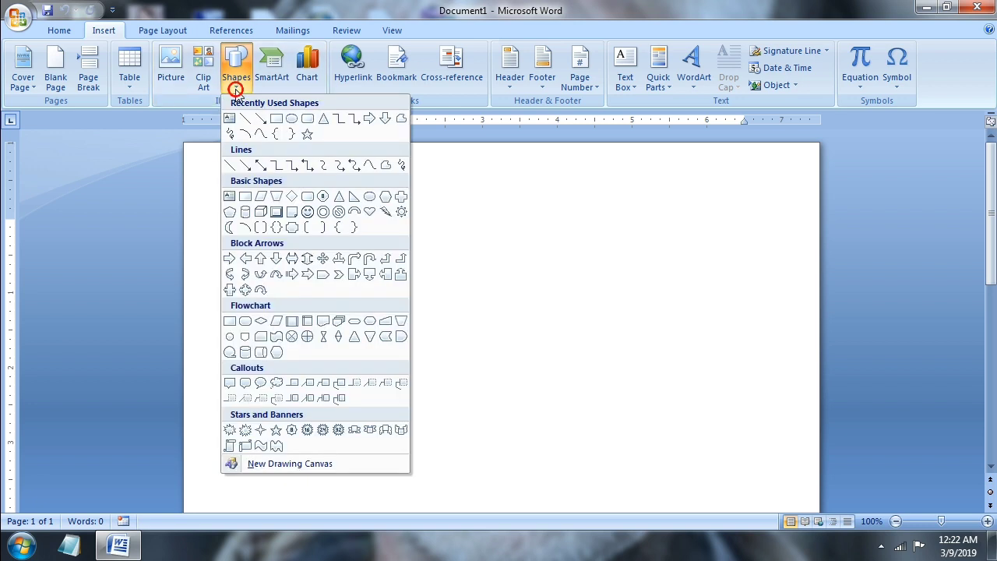
left_click(277, 119)
mouse_move(305, 234)
left_mouse_down()
mouse_move(605, 368)
mouse_move(621, 395)
left_mouse_up()
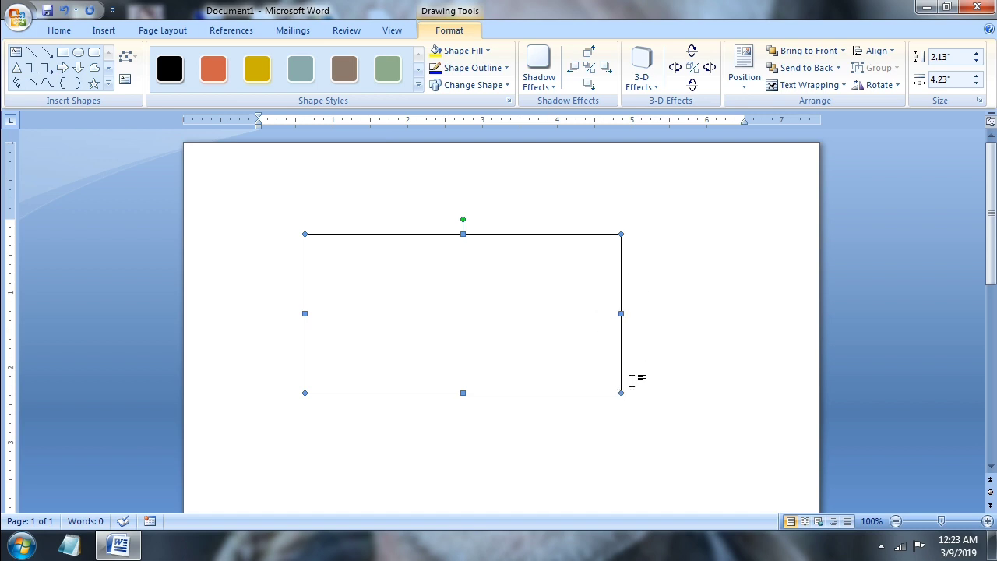
Reshape the rectangle into a wide, shallow box 1.26" high and 4.5" wide.
left_click_drag(621, 393, 520, 328)
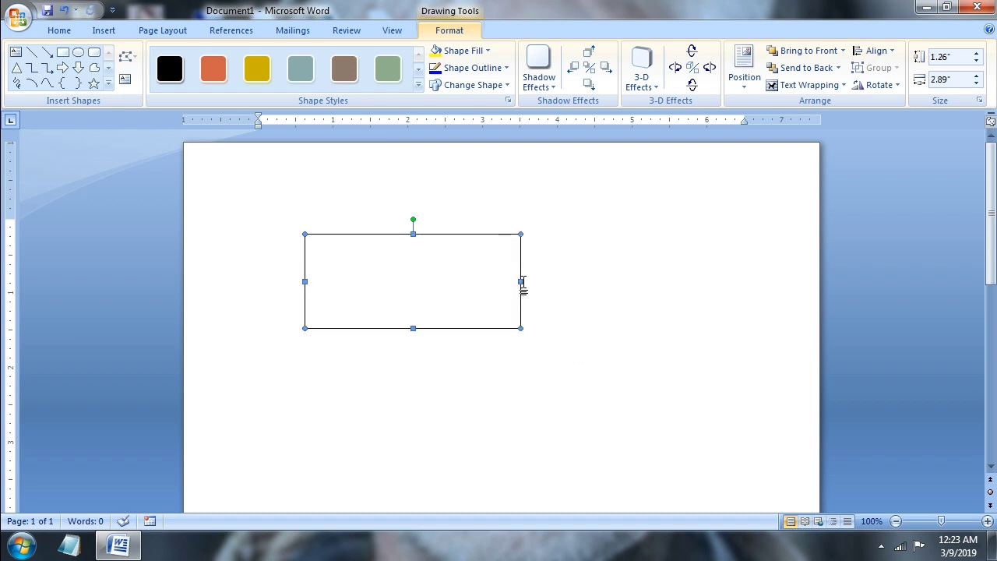
left_click_drag(521, 282, 642, 281)
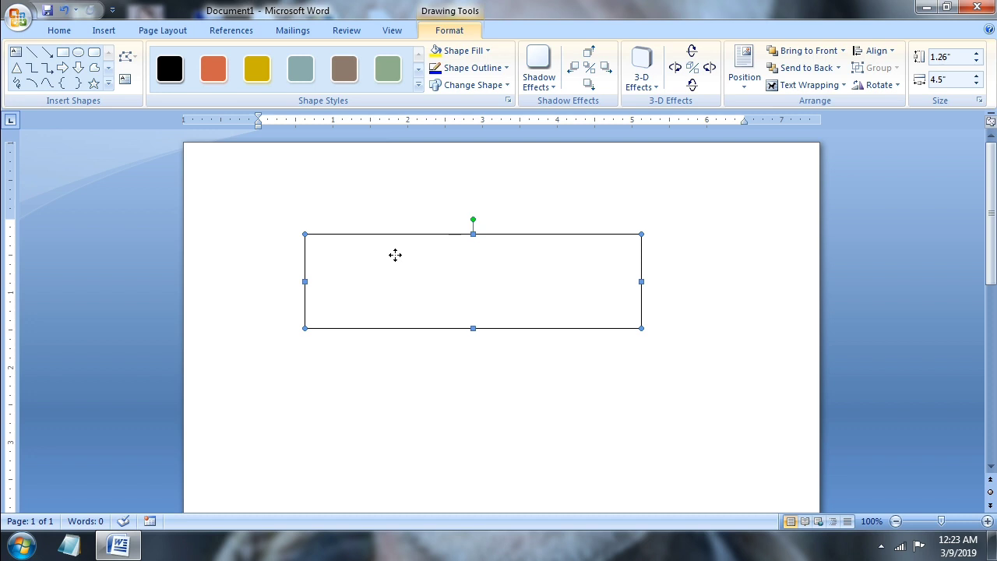
Add text to the rectangle, type 'dfh gfghfkjkjkjlhkjhjk' inside it, and reselect the box.
right_click(396, 257)
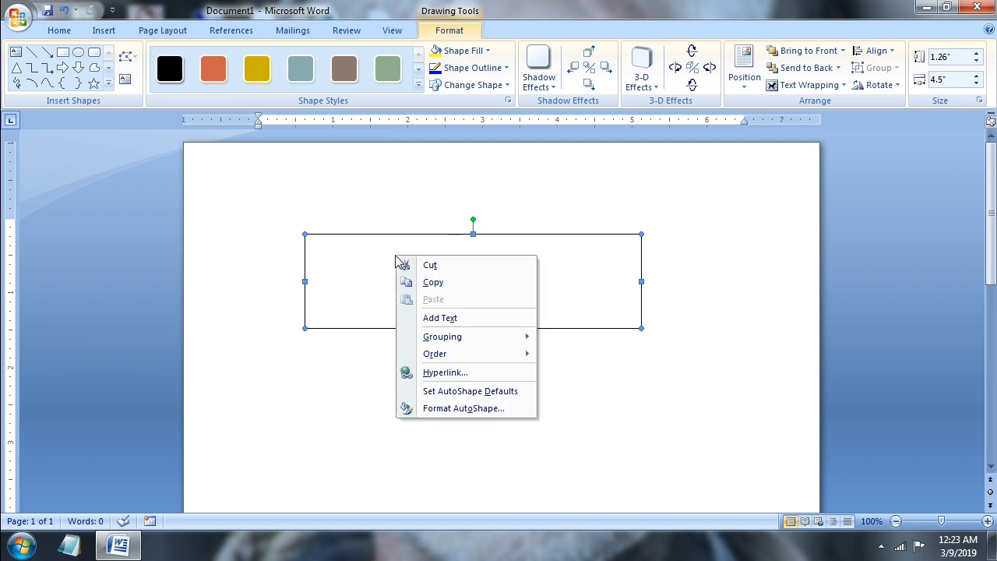
left_click(440, 318)
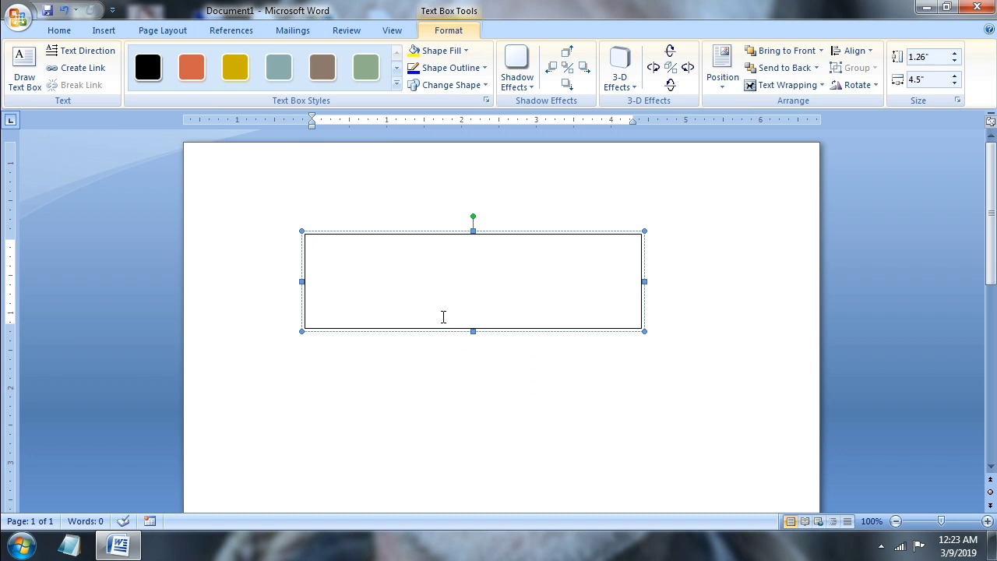
type("dfh gfghfkj")
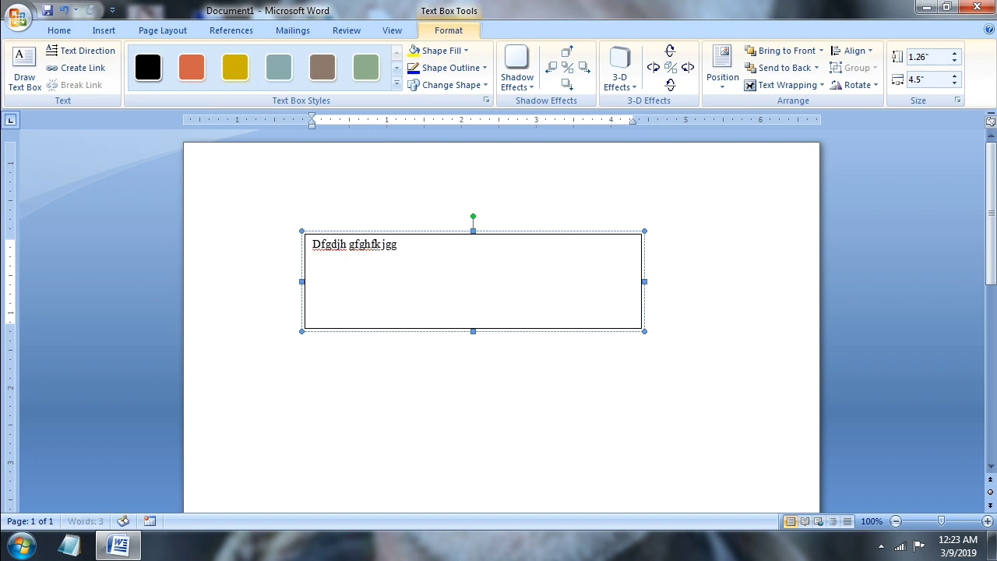
type("kjkjlhkjhjkhjkhjkhkjhkj")
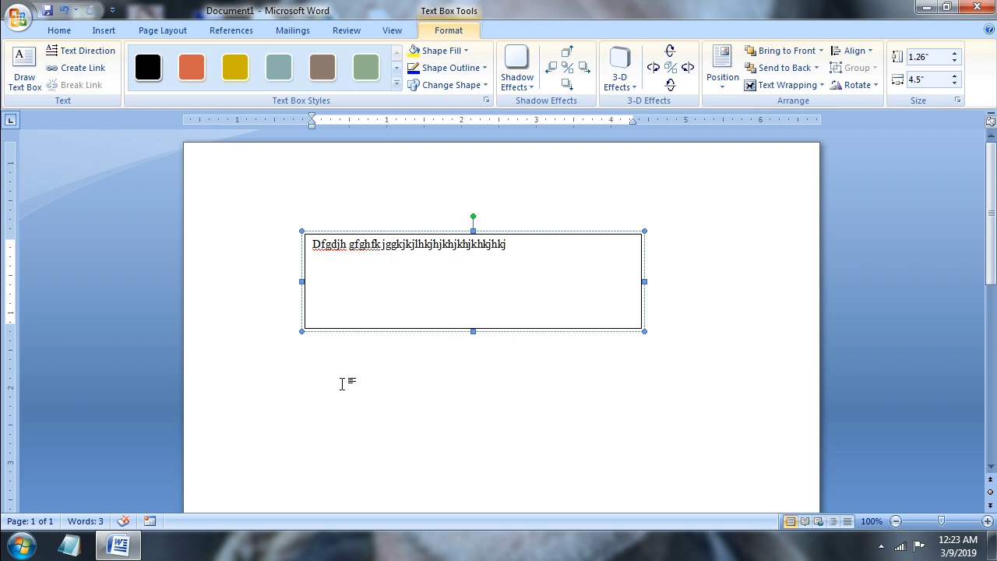
left_click(341, 384)
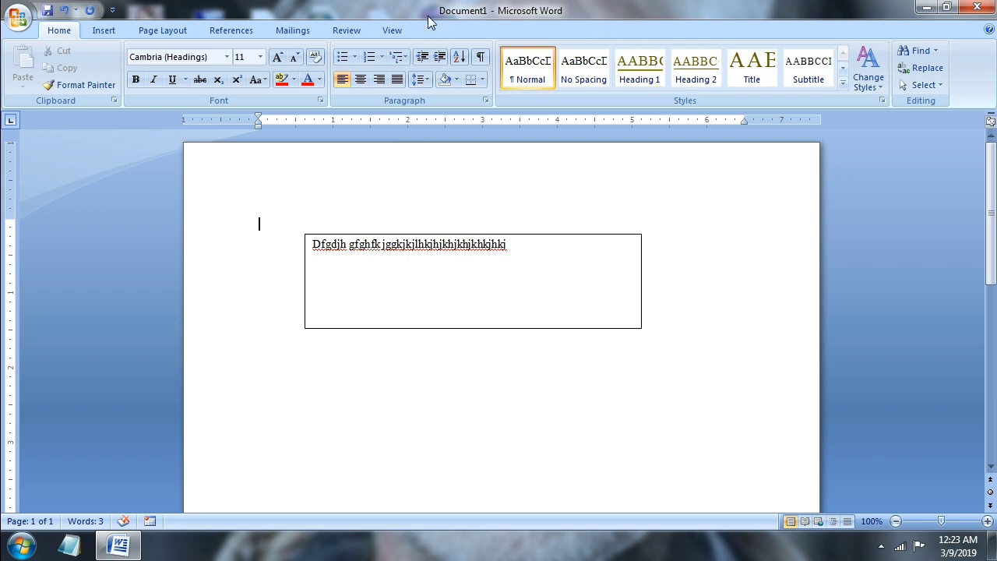
left_click(509, 281)
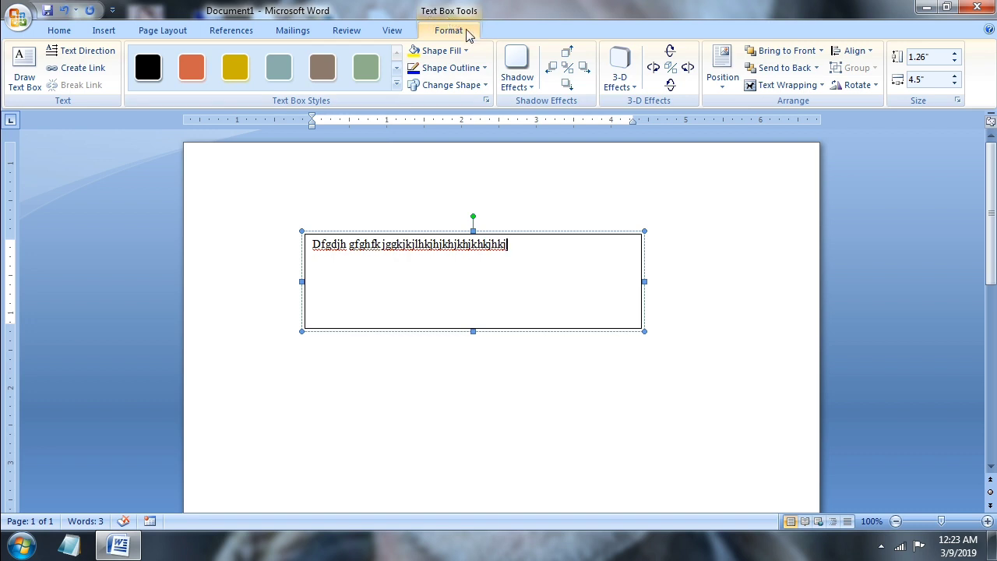
left_click(21, 92)
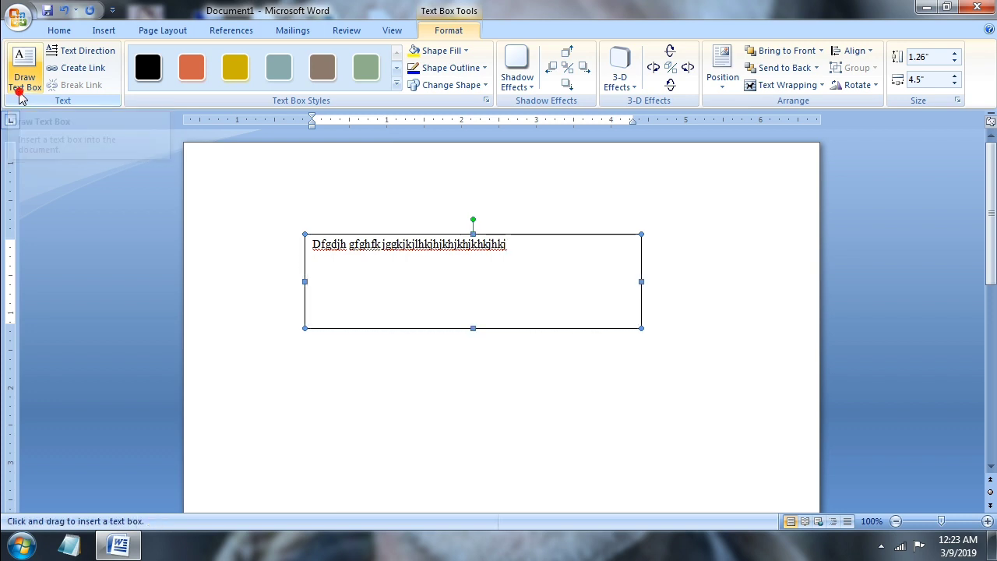
left_click_drag(323, 270, 494, 312)
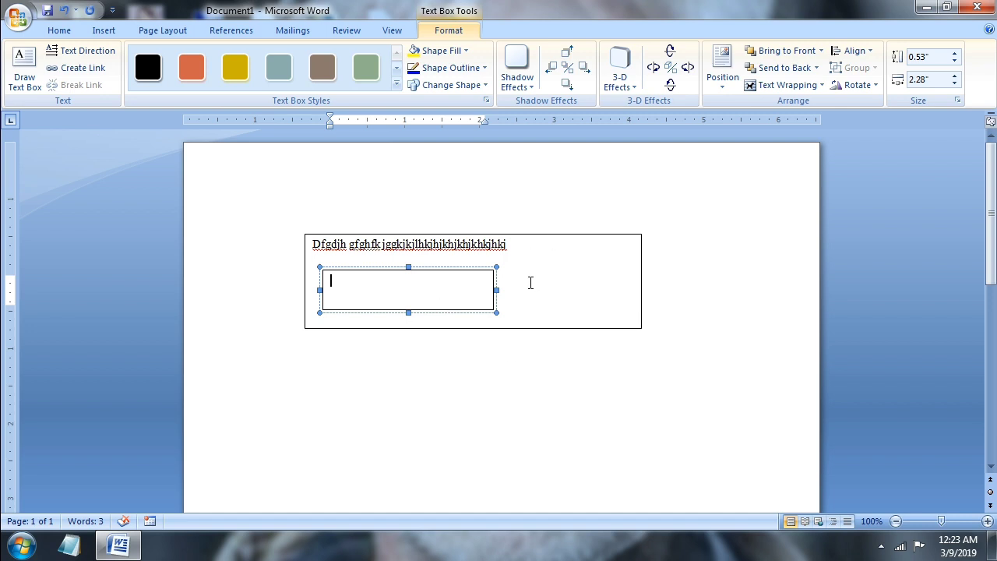
type("hjfhfhgf")
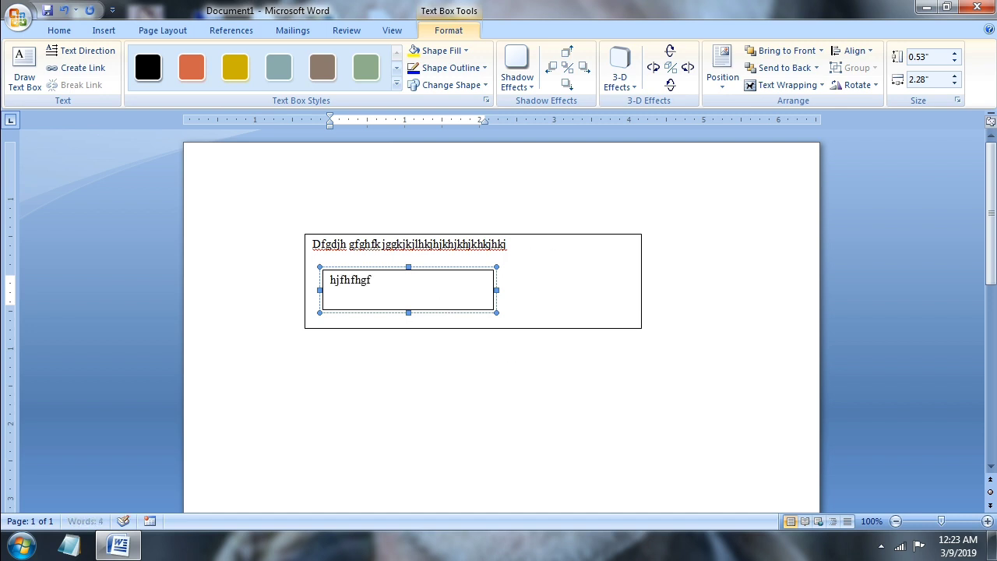
type("hj")
left_click(511, 289)
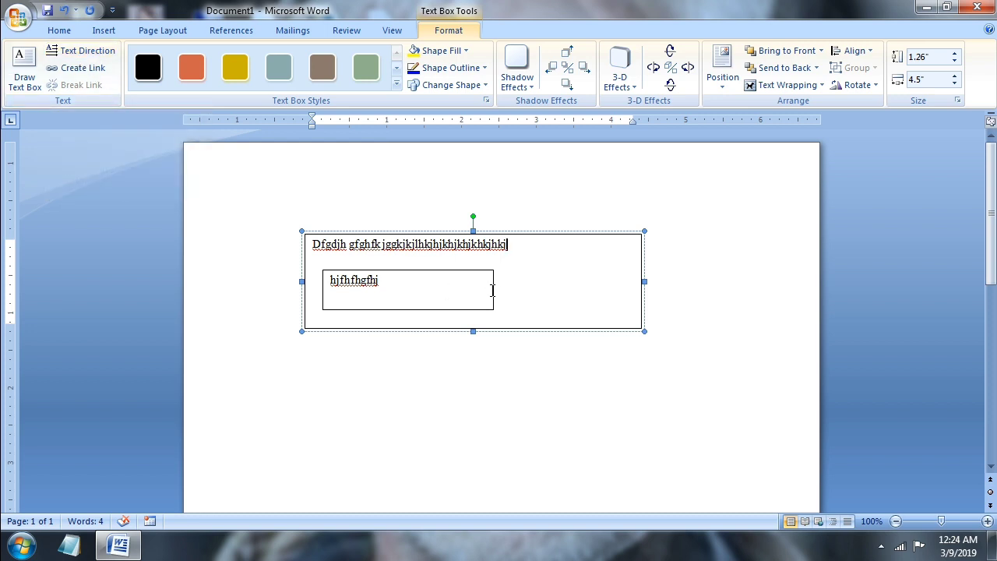
right_click(420, 308)
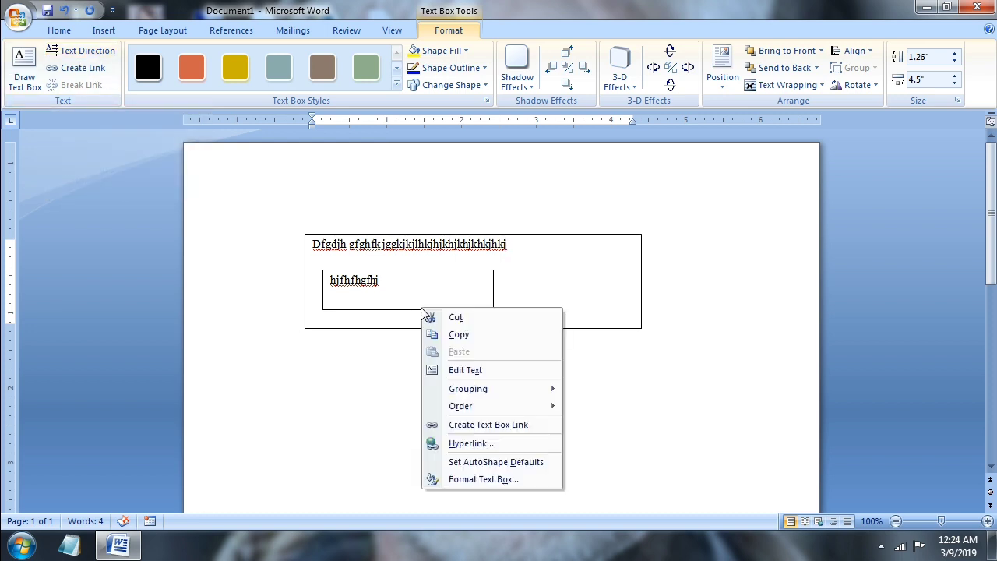
left_click(456, 318)
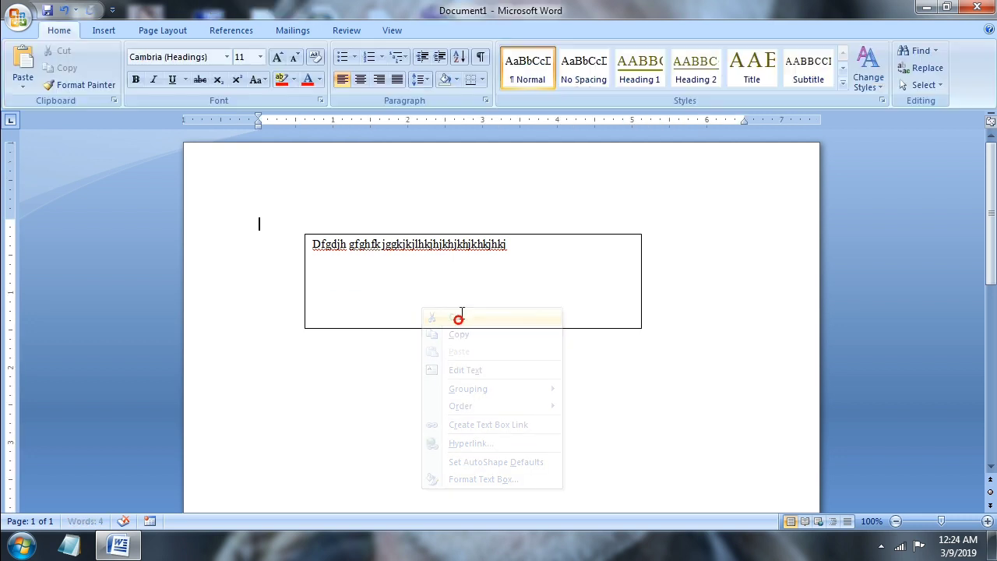
left_click(516, 252)
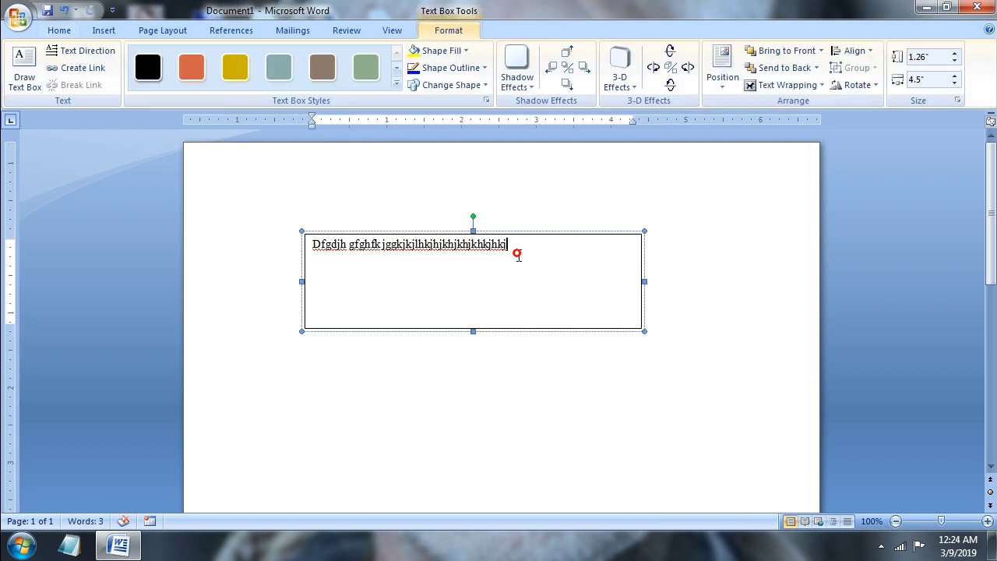
Cycle the text direction until the box's text runs vertically, top to bottom.
left_click(85, 52)
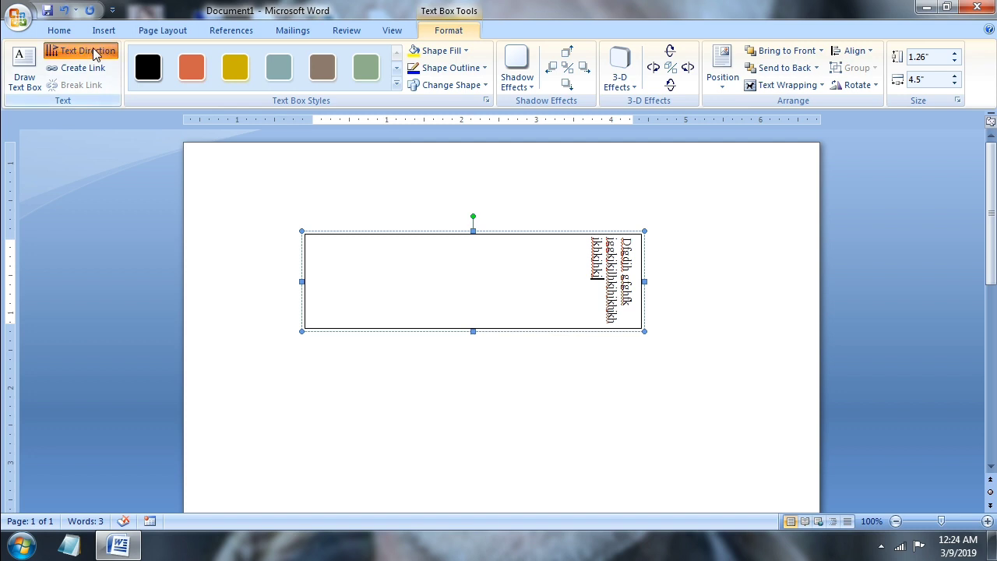
left_click(94, 52)
left_click(93, 50)
left_click(93, 51)
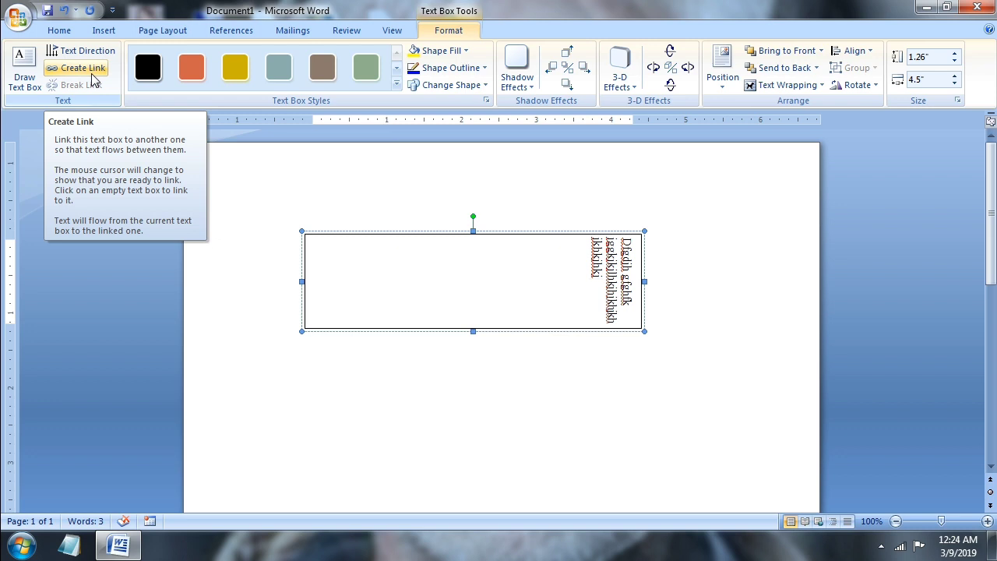
Try linking the text box to another box, then dismiss the cannot-link warning.
left_click(92, 75)
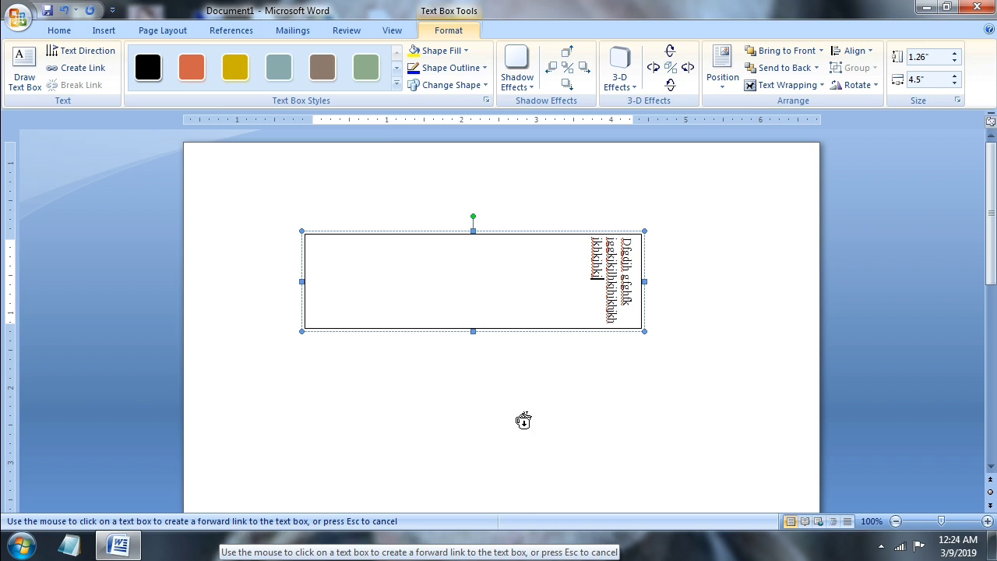
left_click(619, 282)
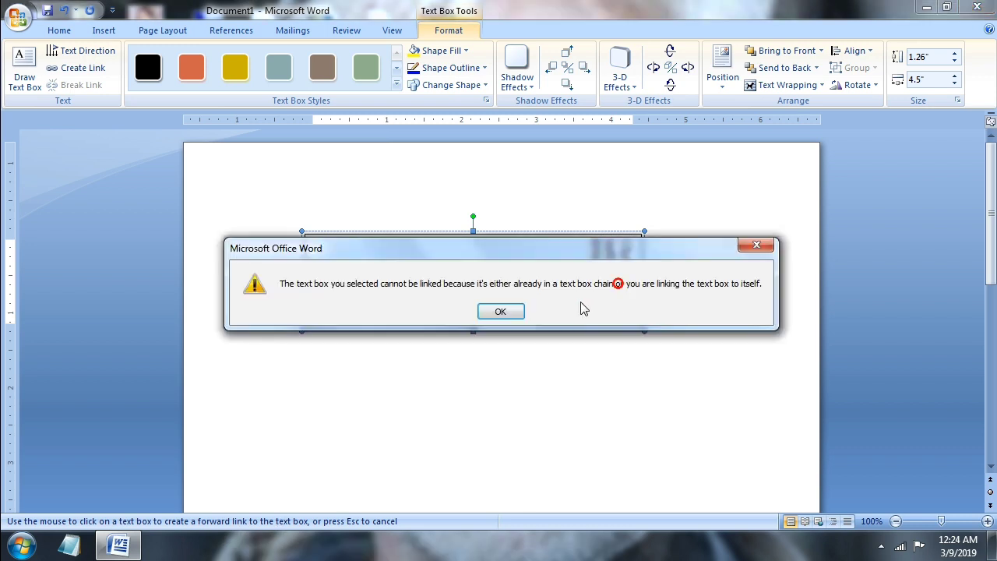
left_click(500, 311)
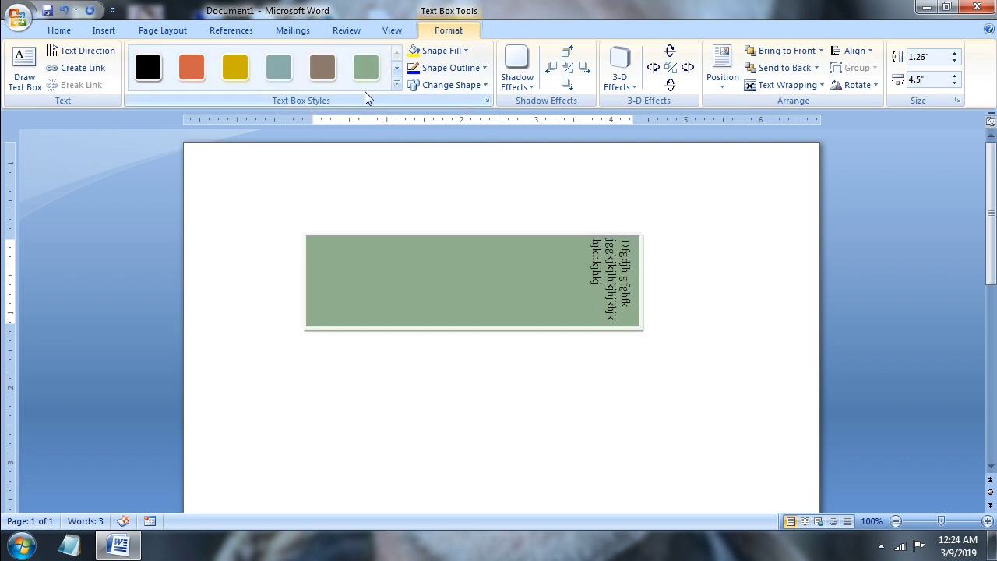
Browse the text box style presets, then try a light green fill and remove it.
left_click(396, 68)
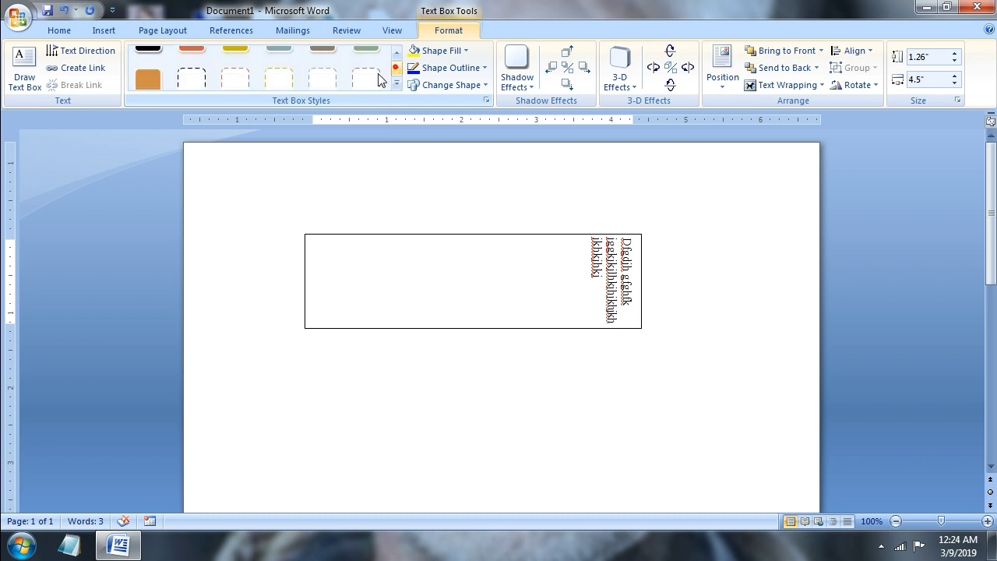
left_click(396, 52)
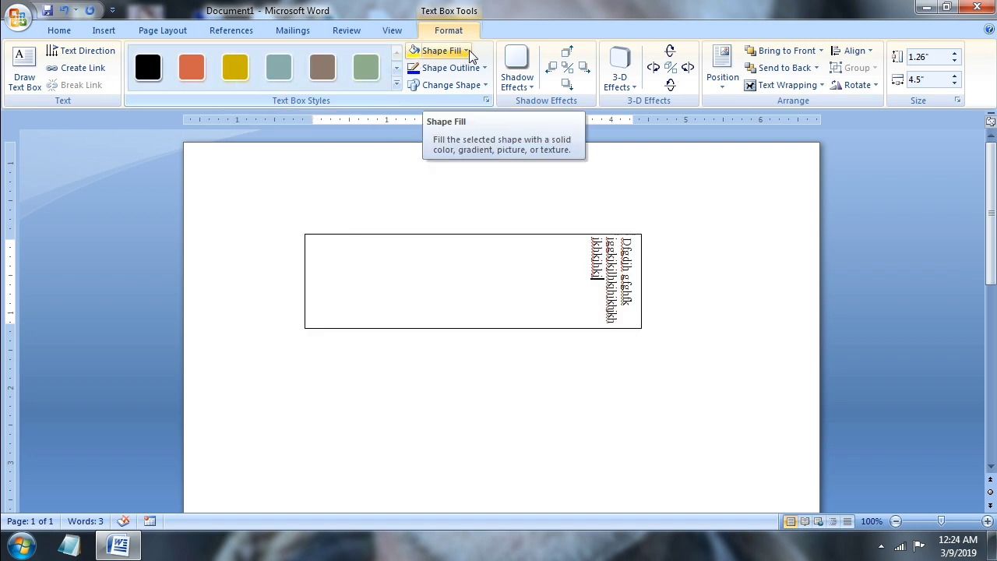
left_click(467, 52)
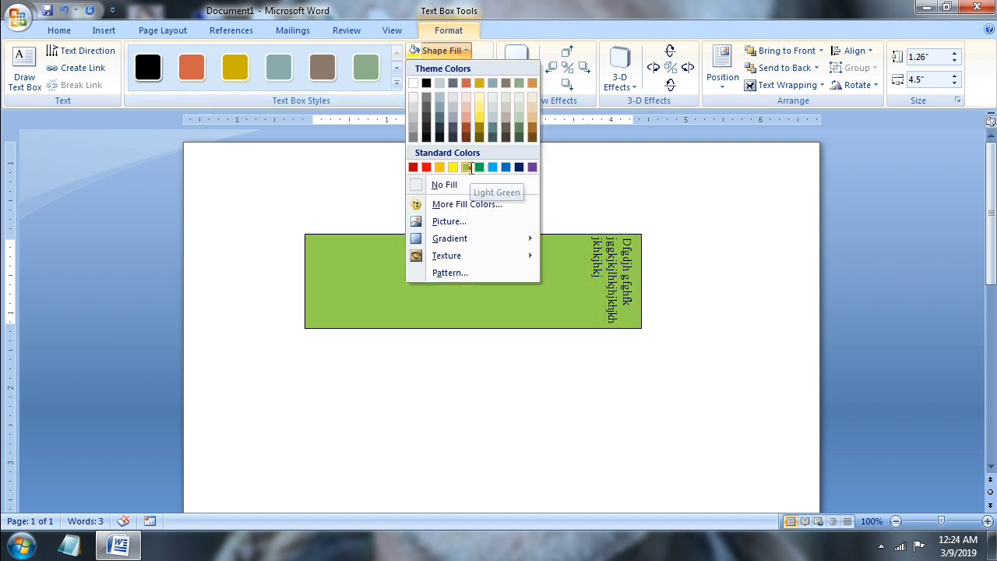
left_click(467, 168)
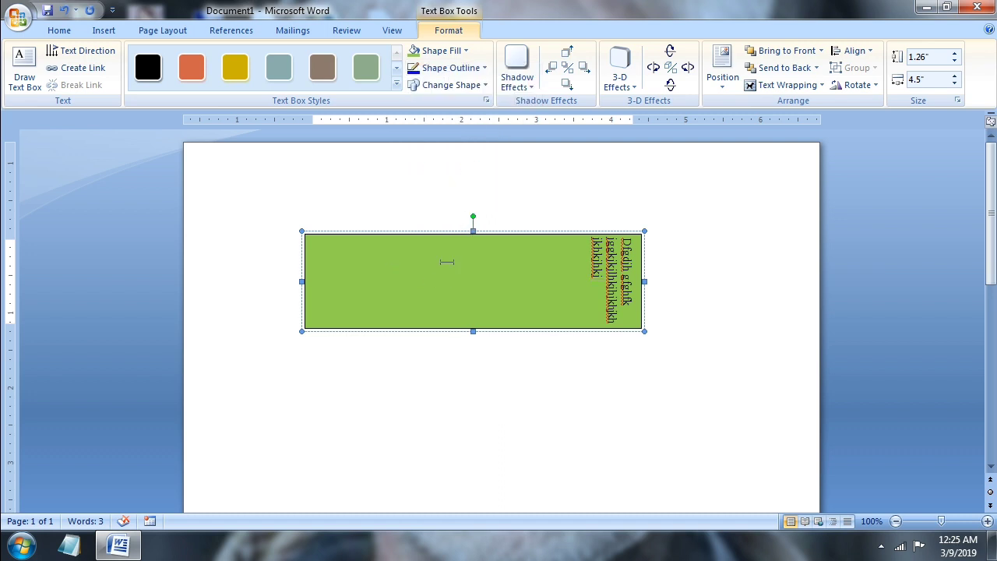
left_click(465, 51)
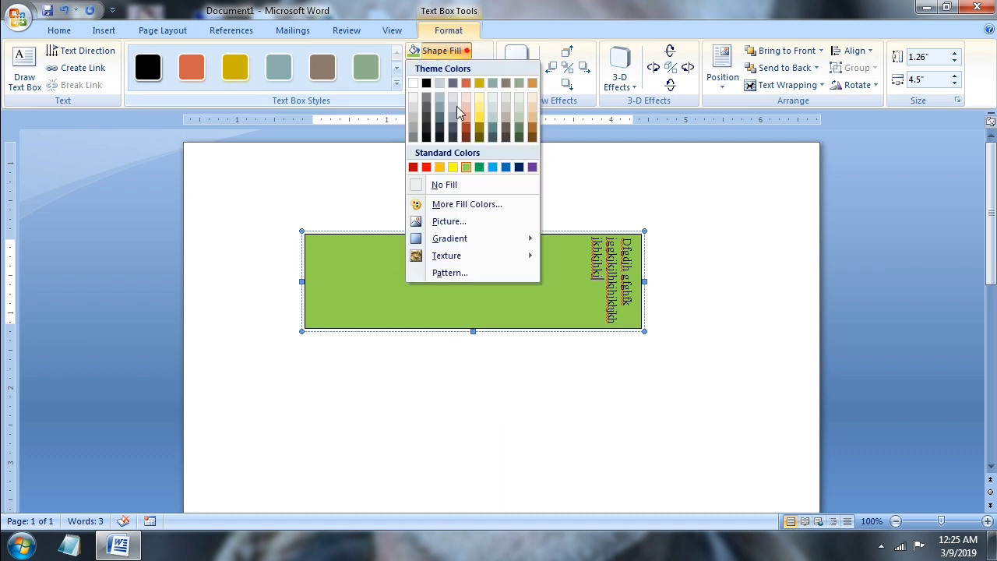
left_click(444, 186)
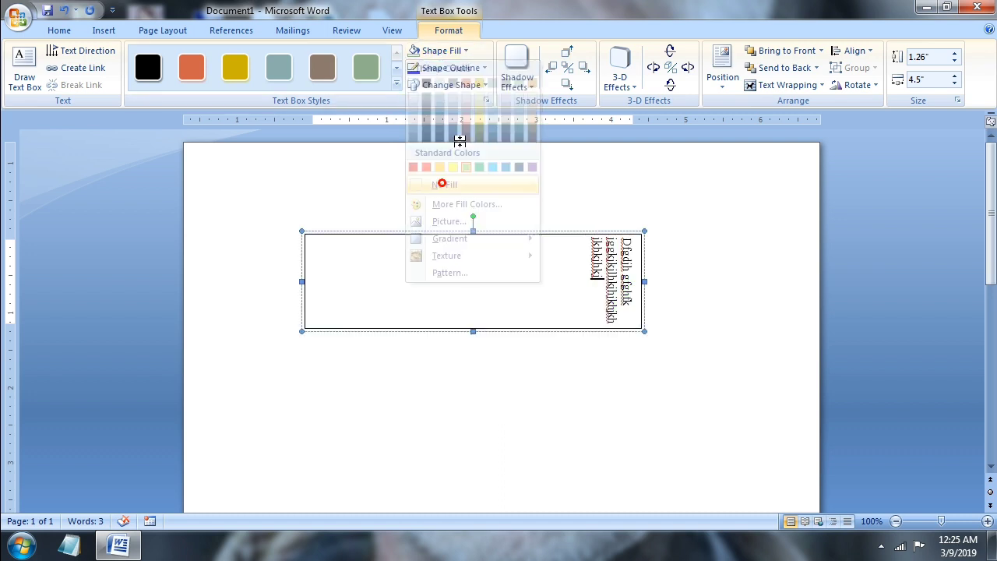
Fill the text box with a custom golden-yellow picked from the More Fill Colors hexagon.
left_click(465, 50)
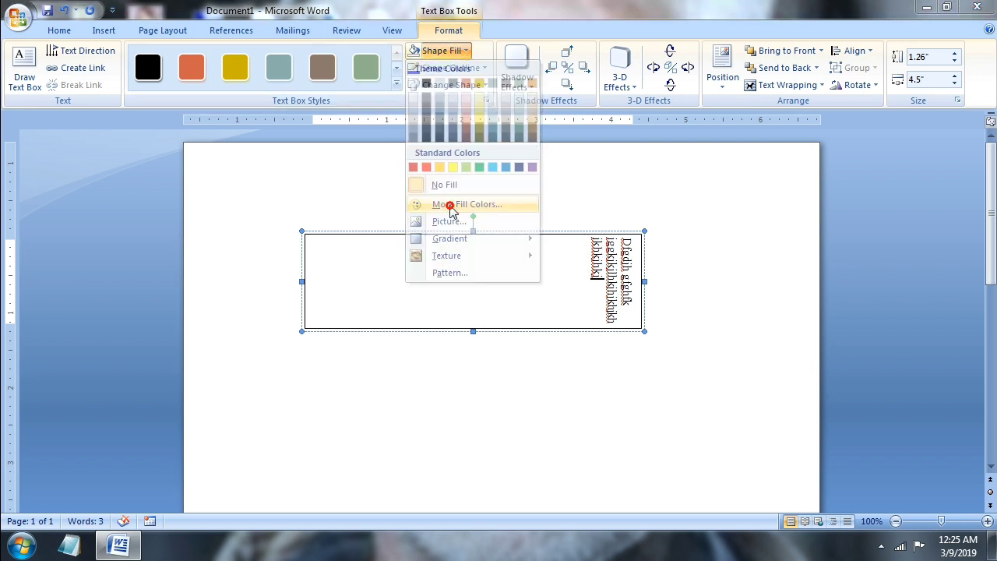
left_click(452, 205)
left_click(457, 264)
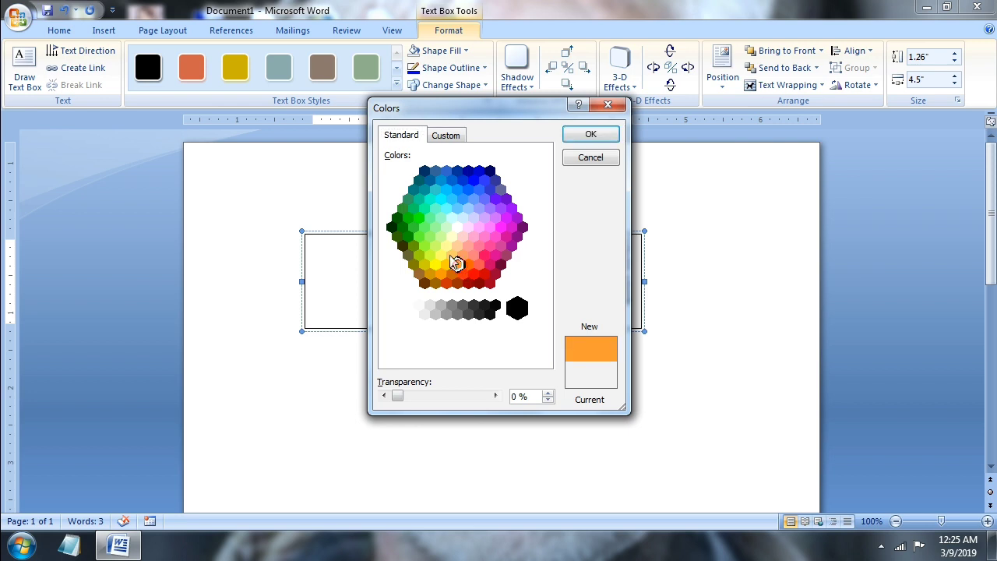
left_click(445, 265)
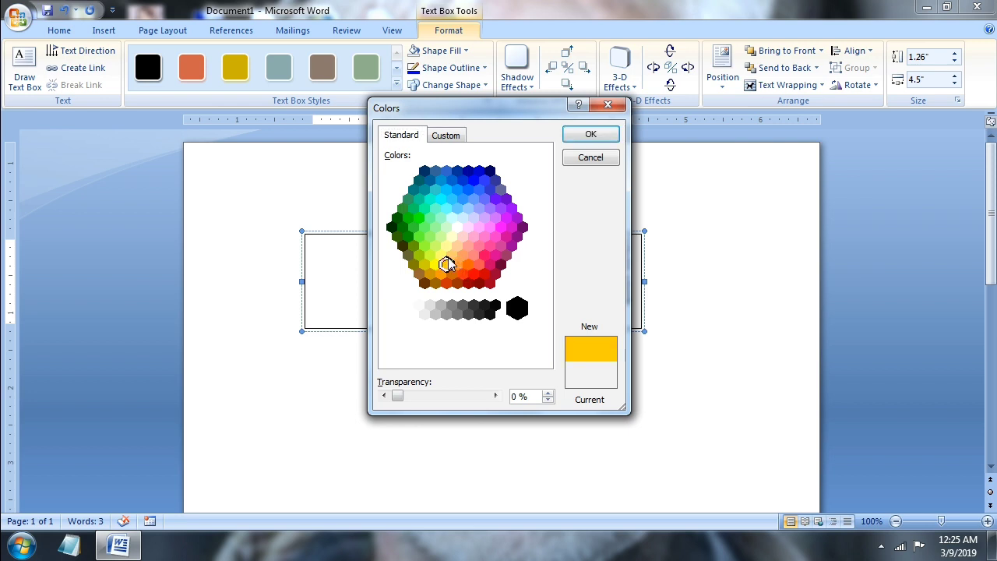
left_click(584, 133)
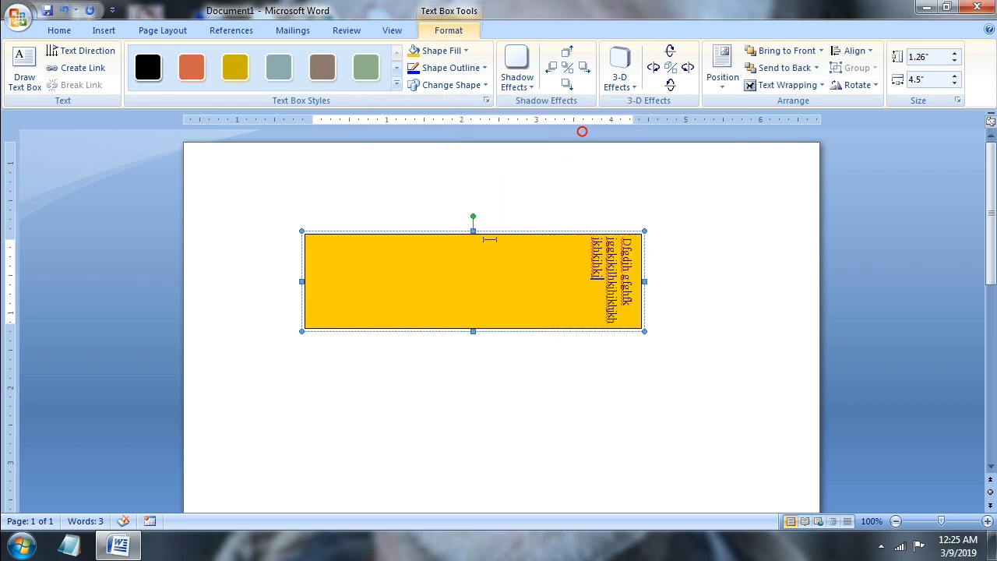
Use the 4yearoldgirl.0 picture from the Pictures library as the text box fill.
left_click(459, 50)
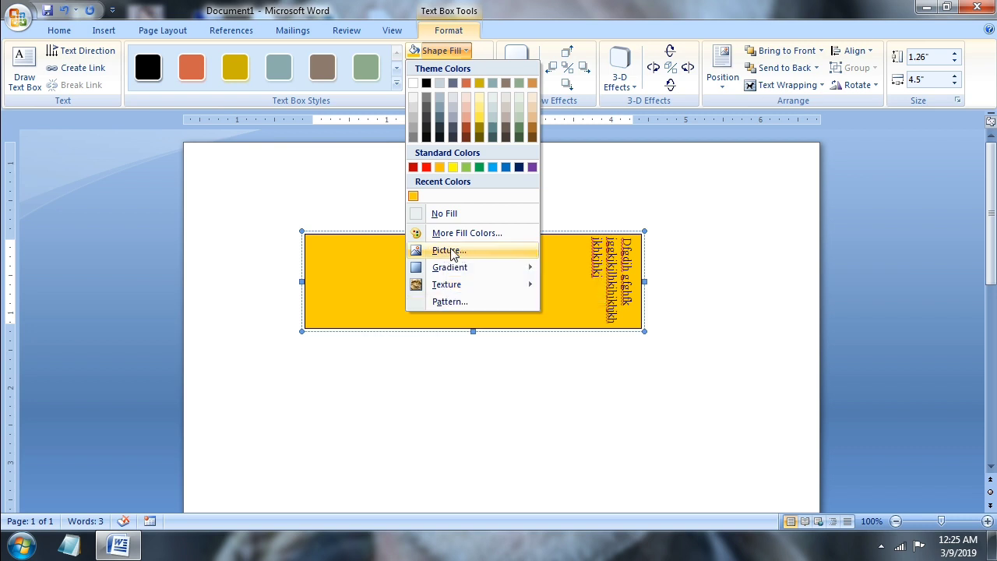
left_click(449, 250)
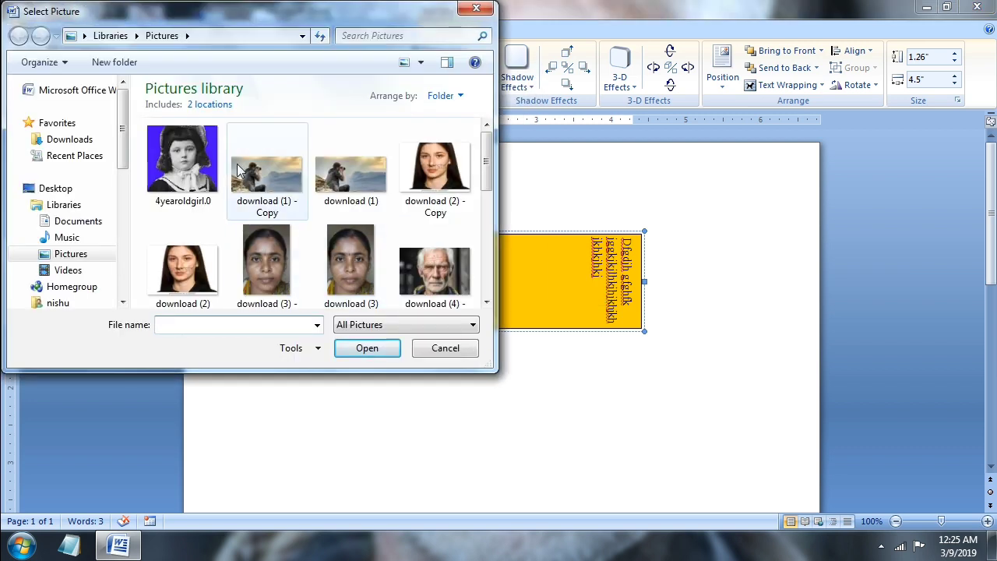
left_click(176, 172)
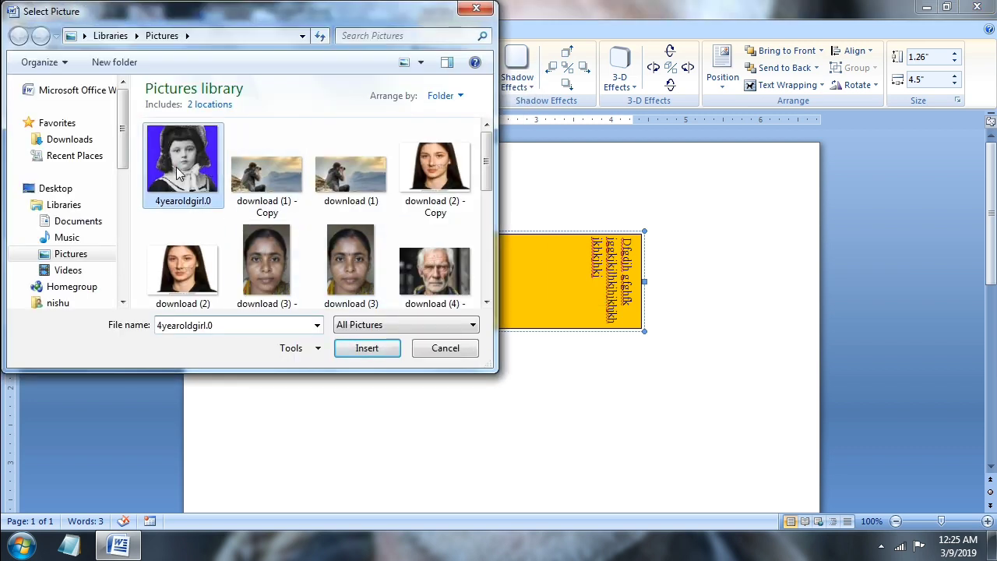
left_click(362, 351)
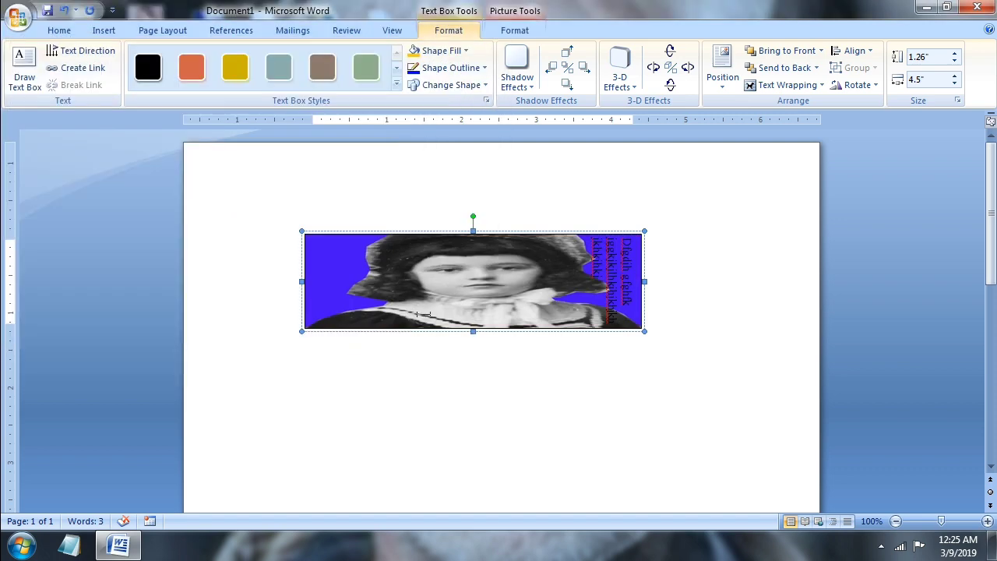
Apply a centre radial gradient fill, then swap it for the White marble texture.
left_click(465, 51)
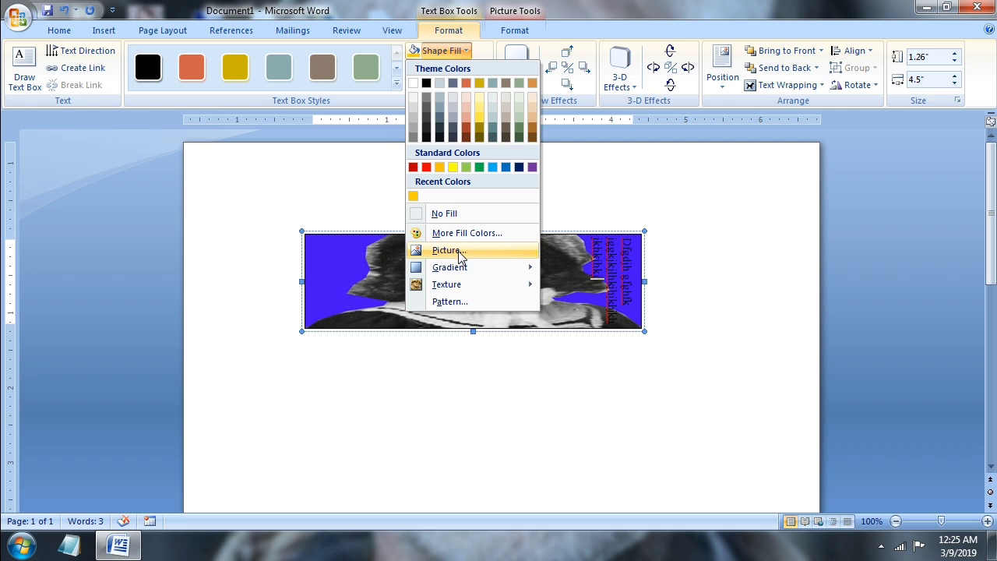
mouse_move(460, 267)
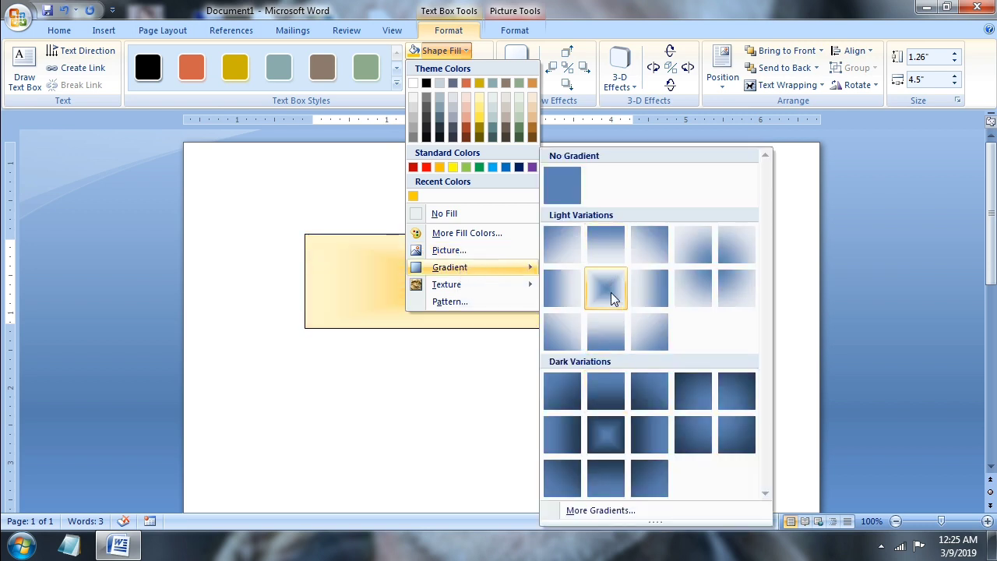
left_click(612, 296)
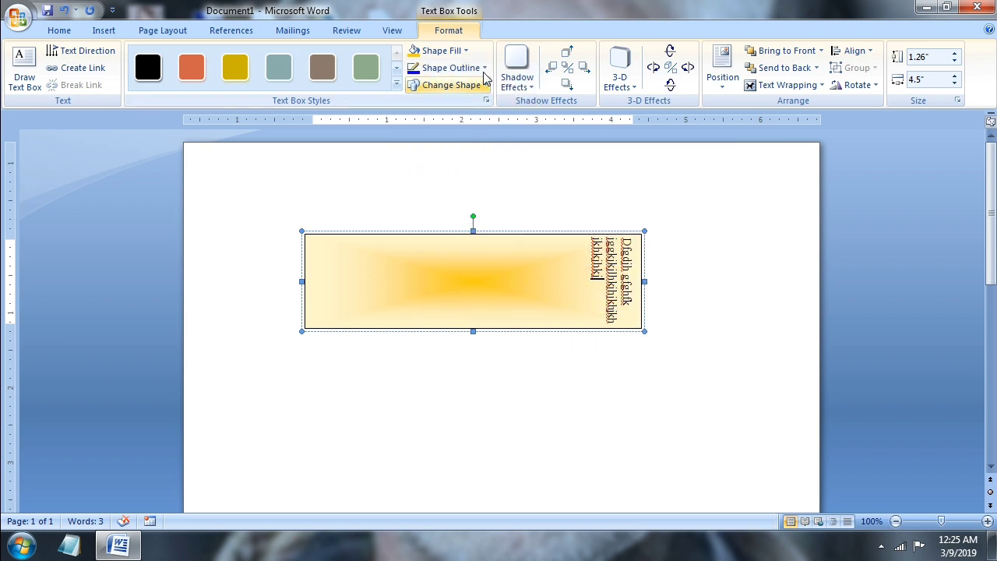
left_click(468, 51)
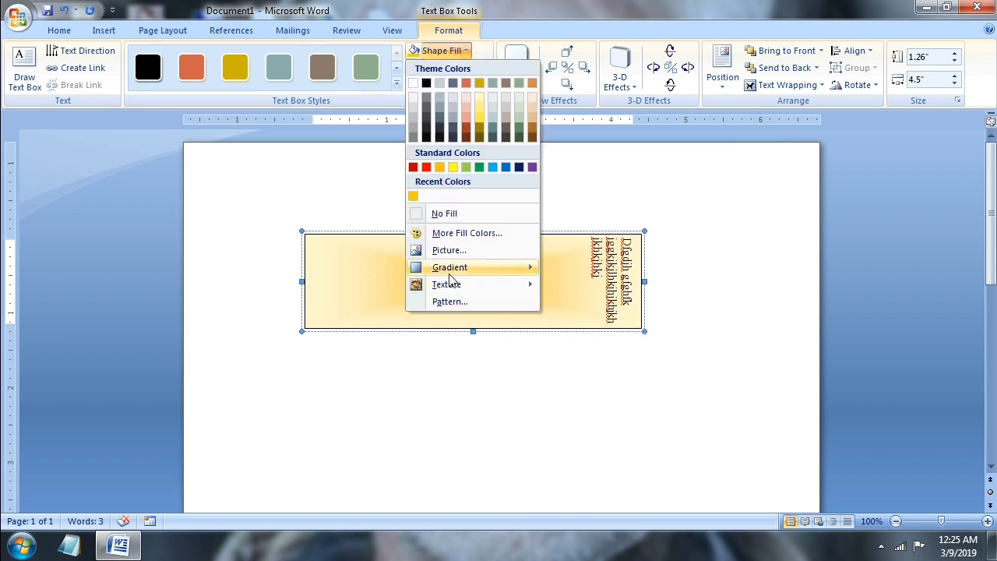
mouse_move(468, 284)
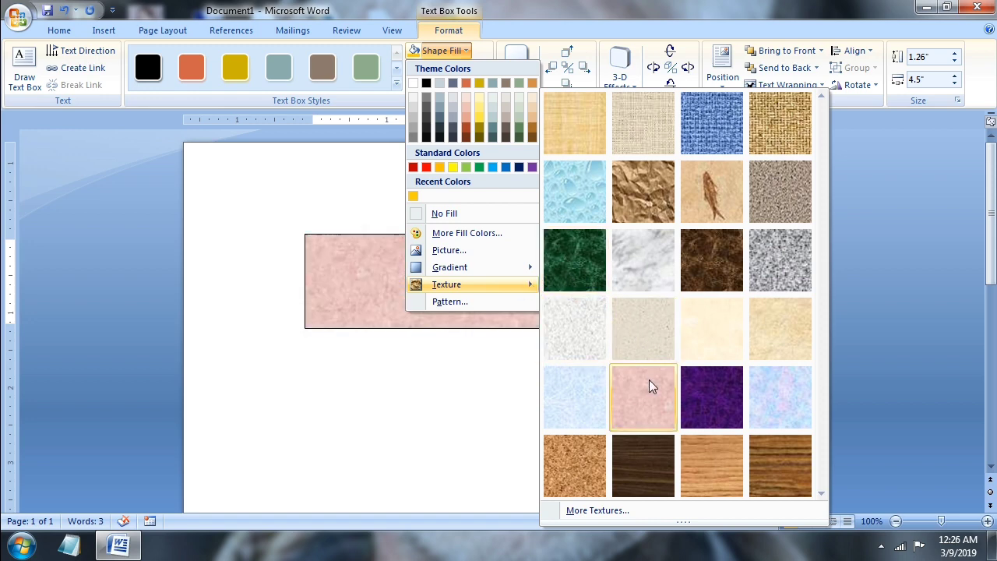
left_click(649, 282)
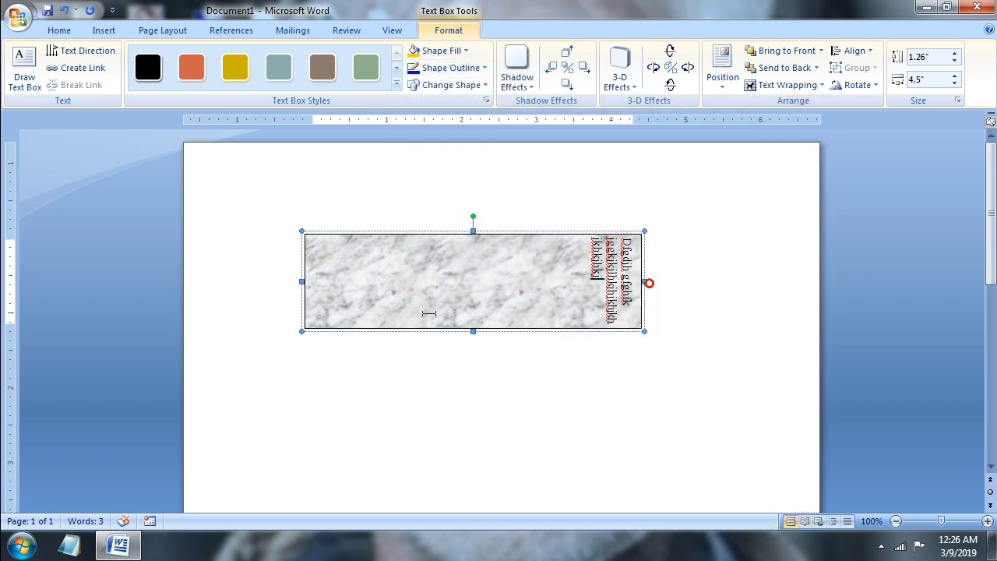
Apply a 5% pattern fill with red foreground dots on a yellow background.
left_click(465, 51)
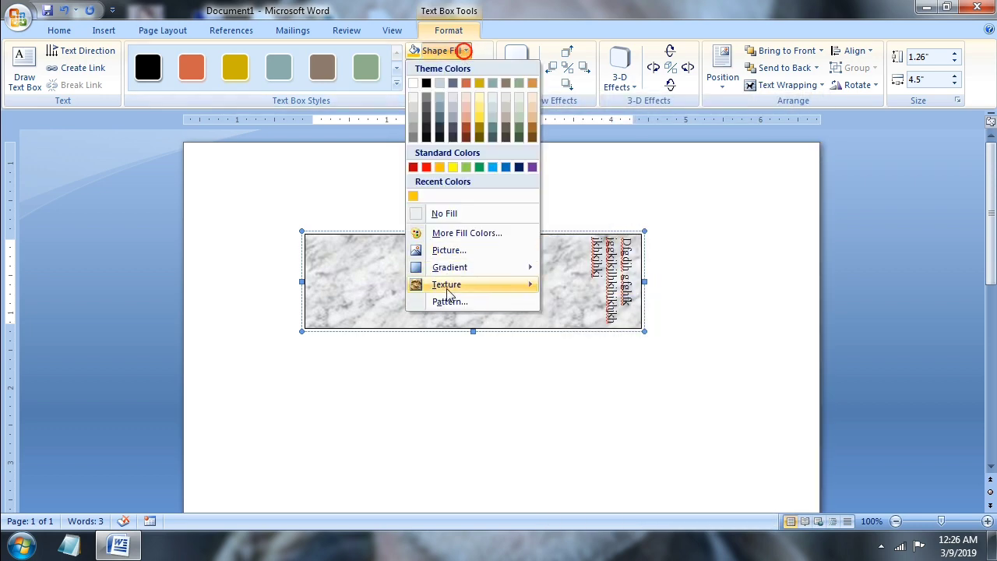
left_click(478, 300)
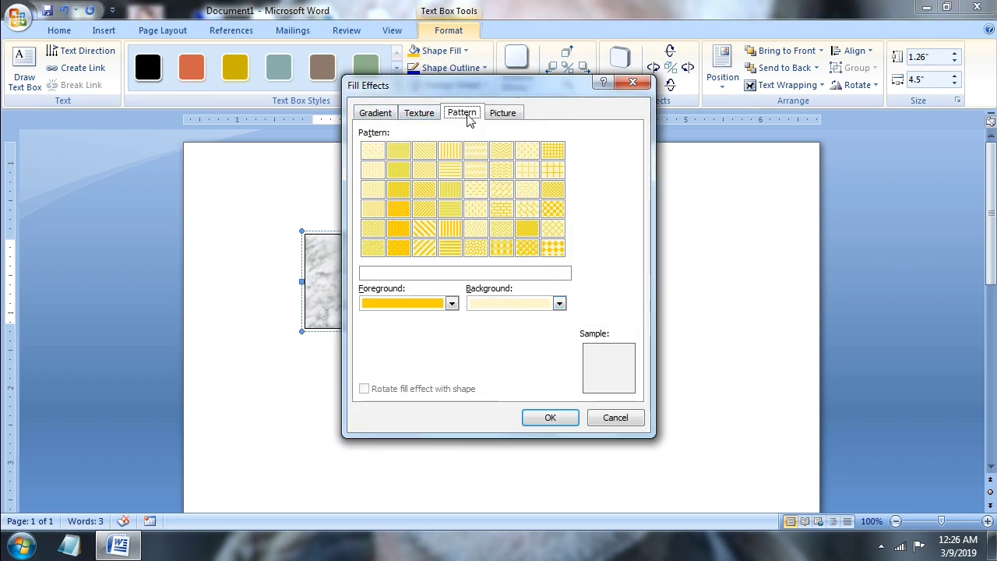
left_click(451, 303)
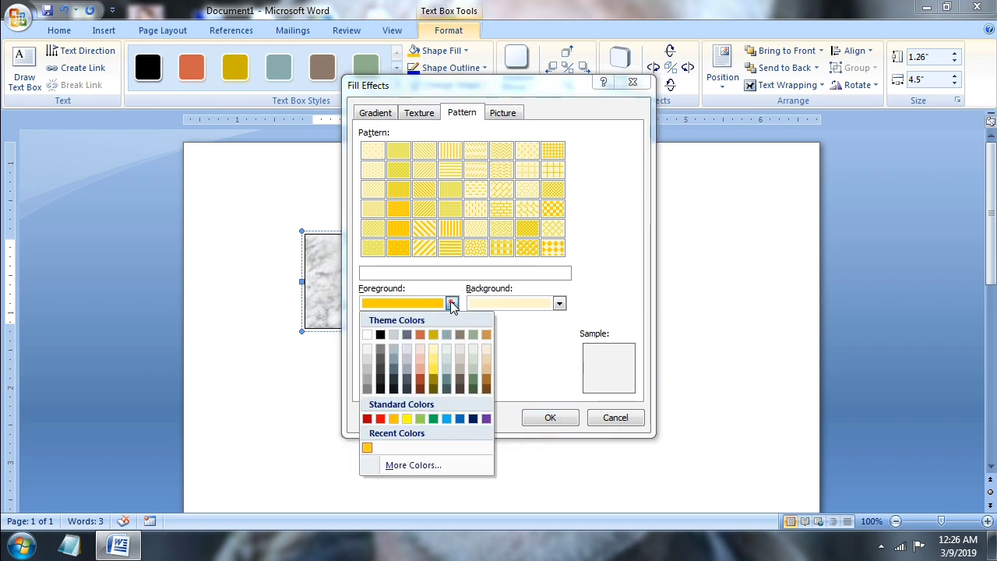
left_click(380, 419)
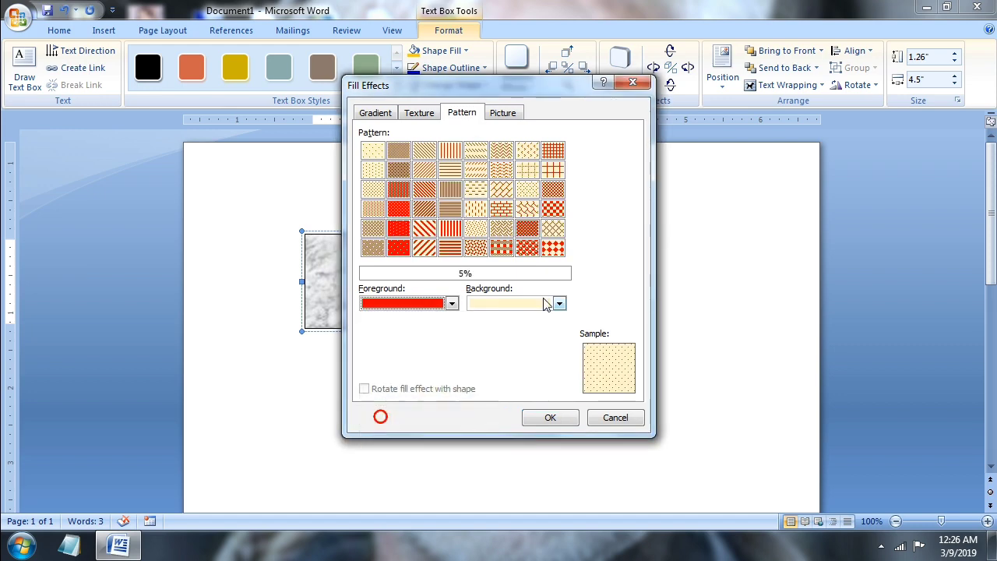
left_click(558, 303)
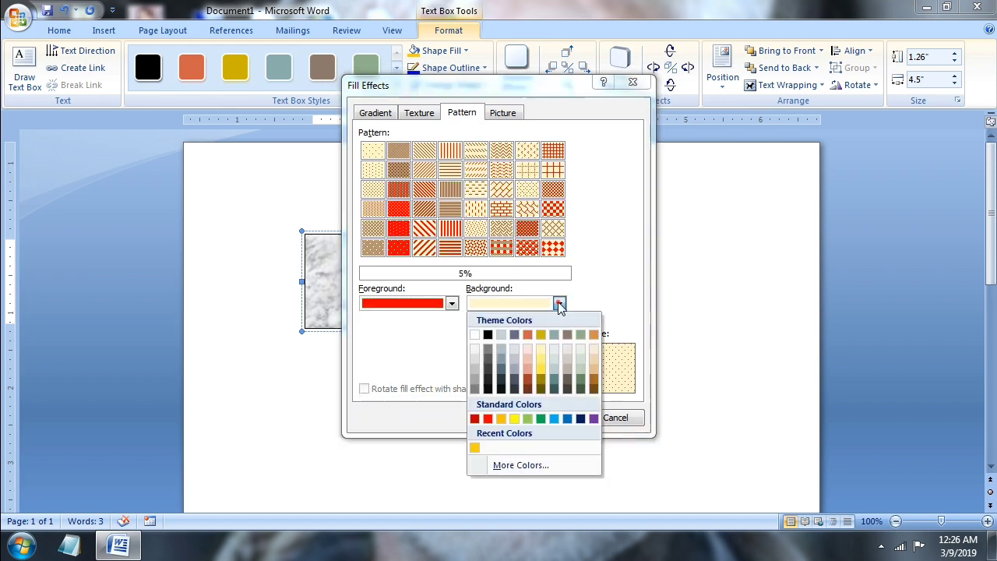
left_click(514, 418)
left_click(547, 420)
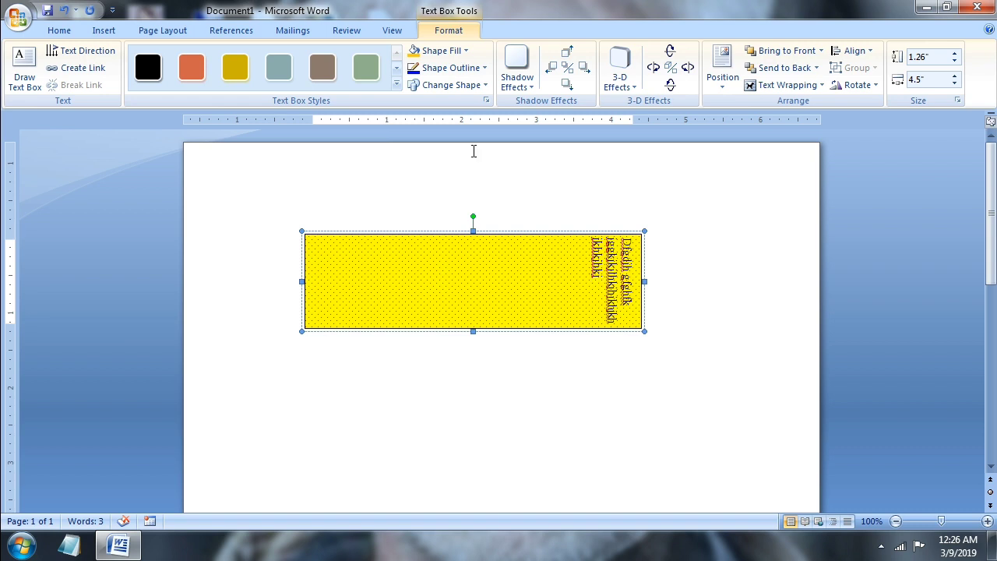
Outline the text box in red, 6 pt thick, with a long-dash style.
left_click(466, 51)
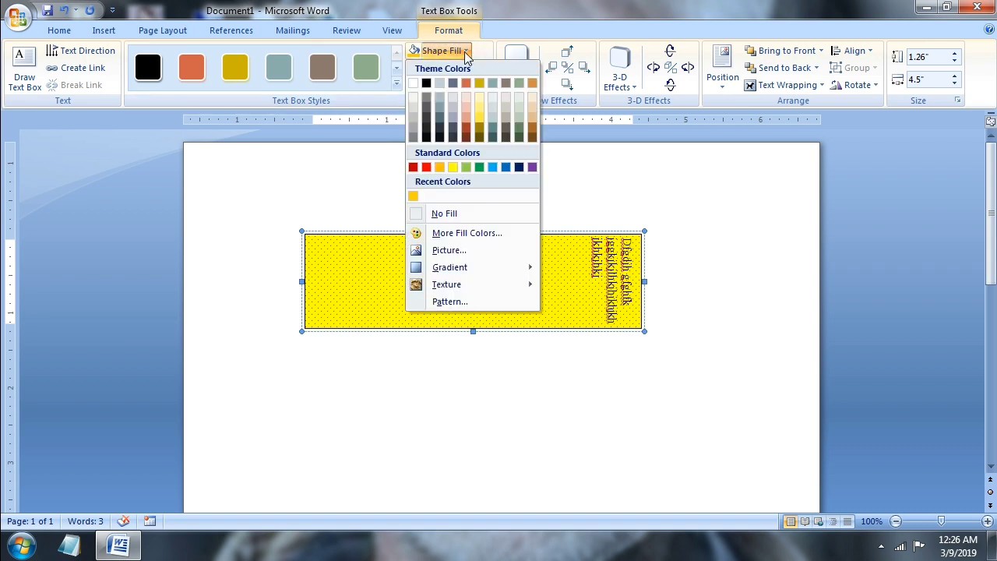
left_click(577, 195)
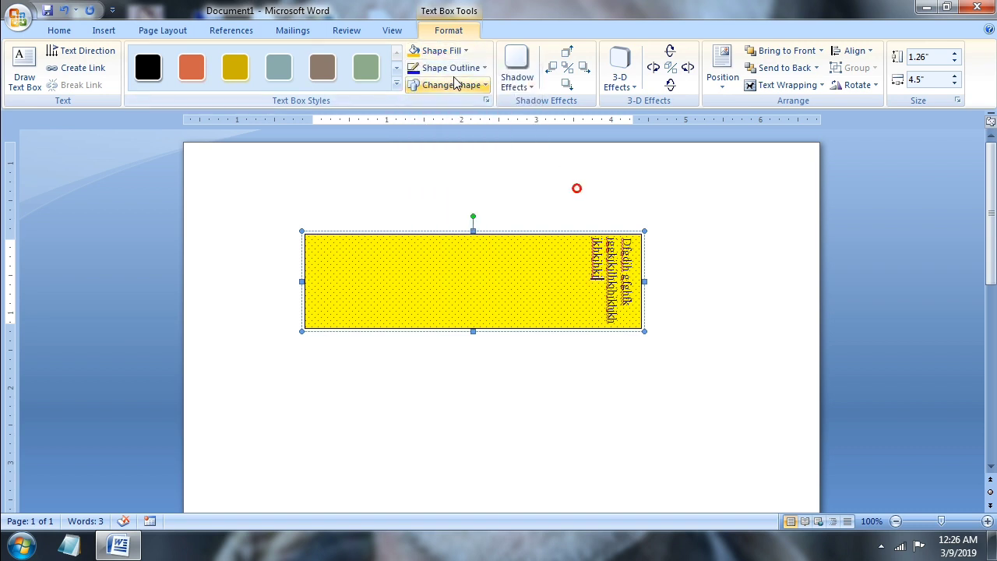
left_click(481, 69)
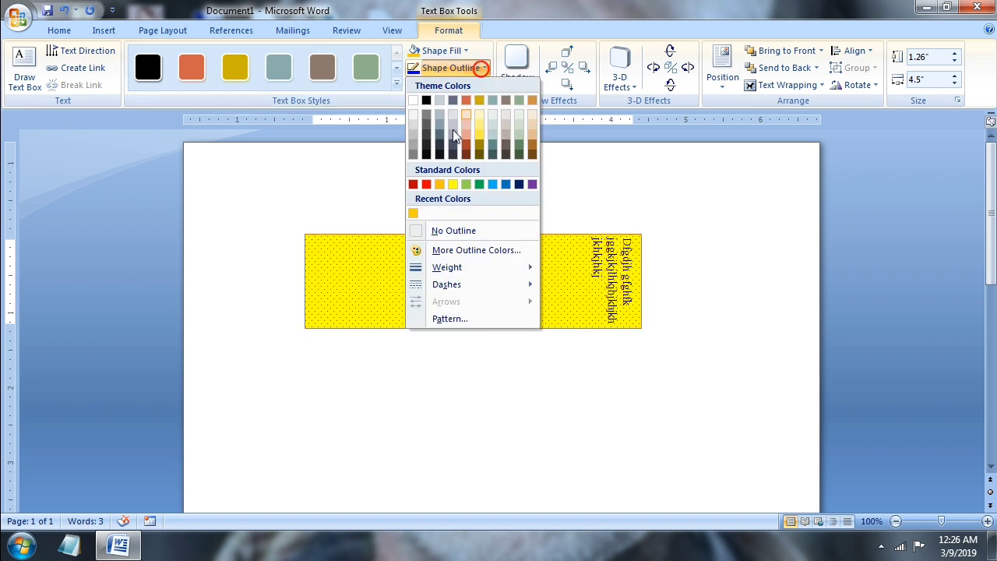
left_click(426, 184)
left_click(484, 68)
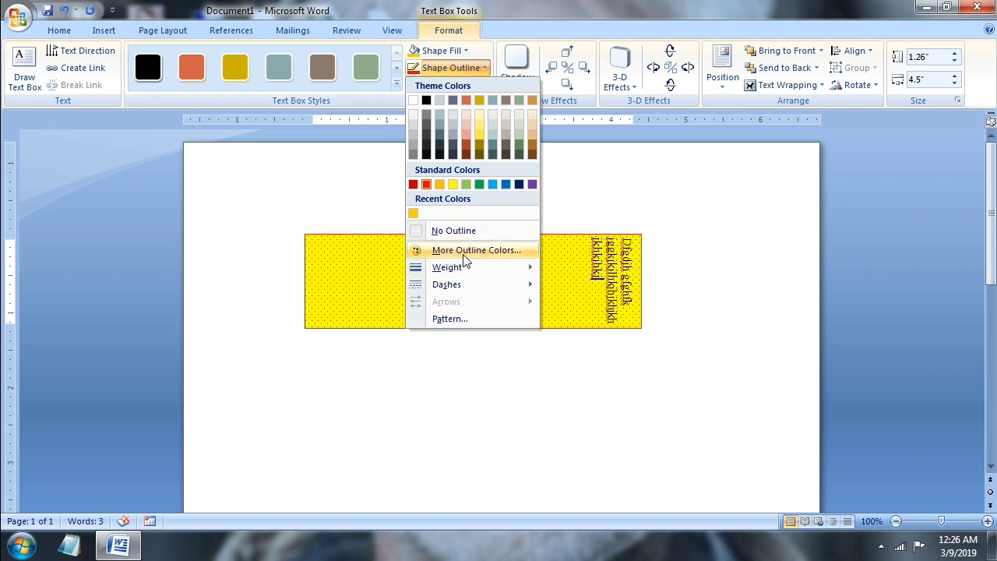
mouse_move(447, 267)
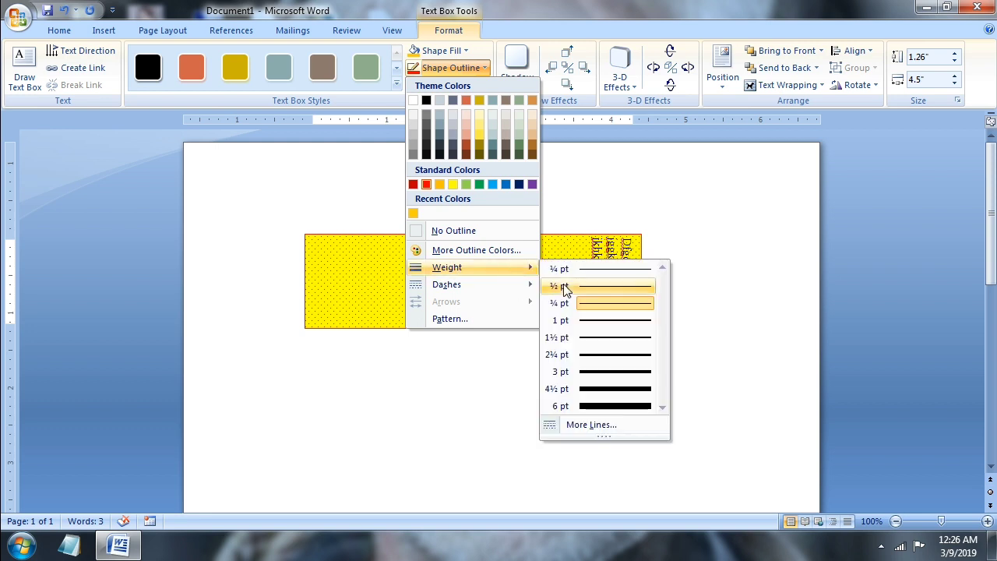
left_click(598, 402)
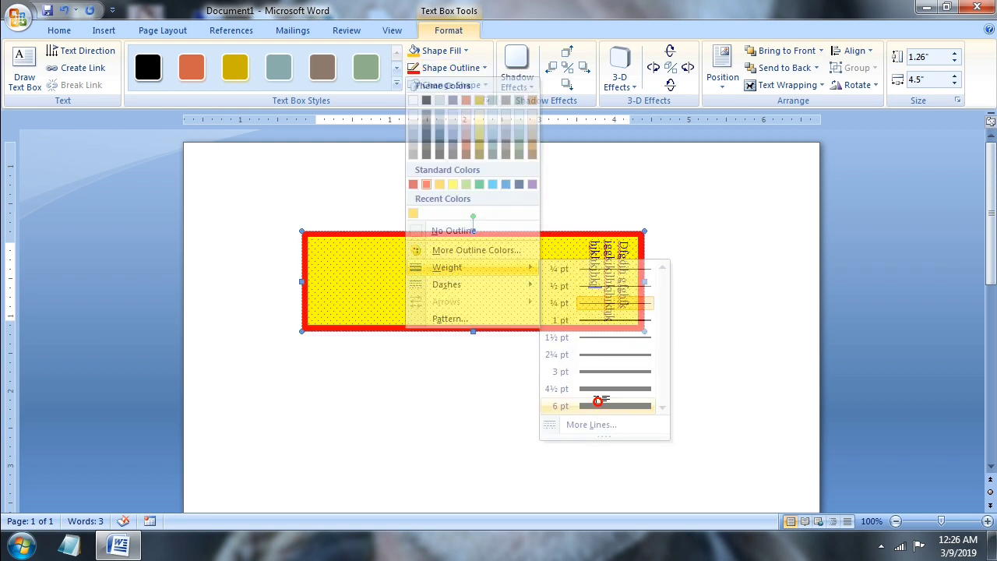
left_click(482, 68)
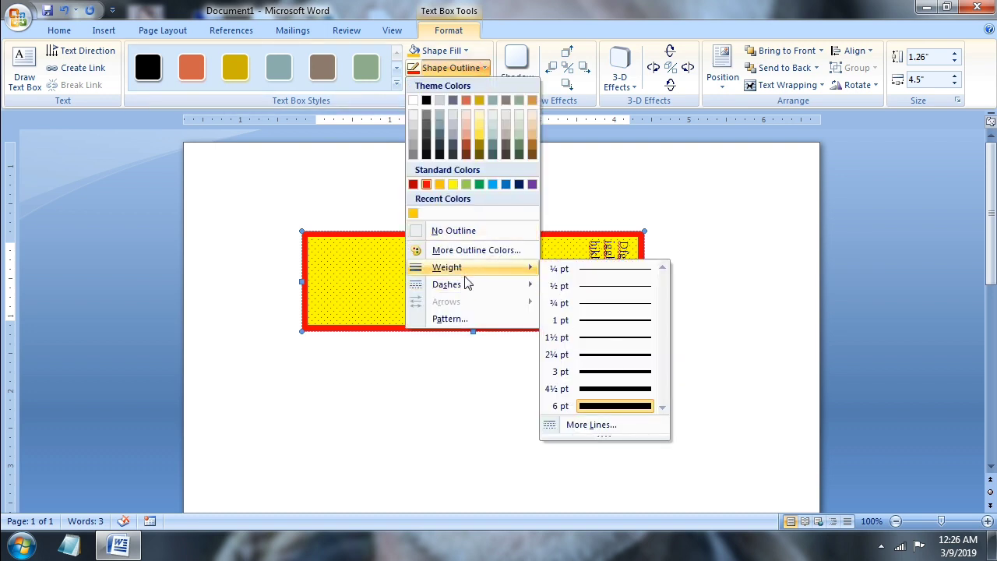
mouse_move(446, 284)
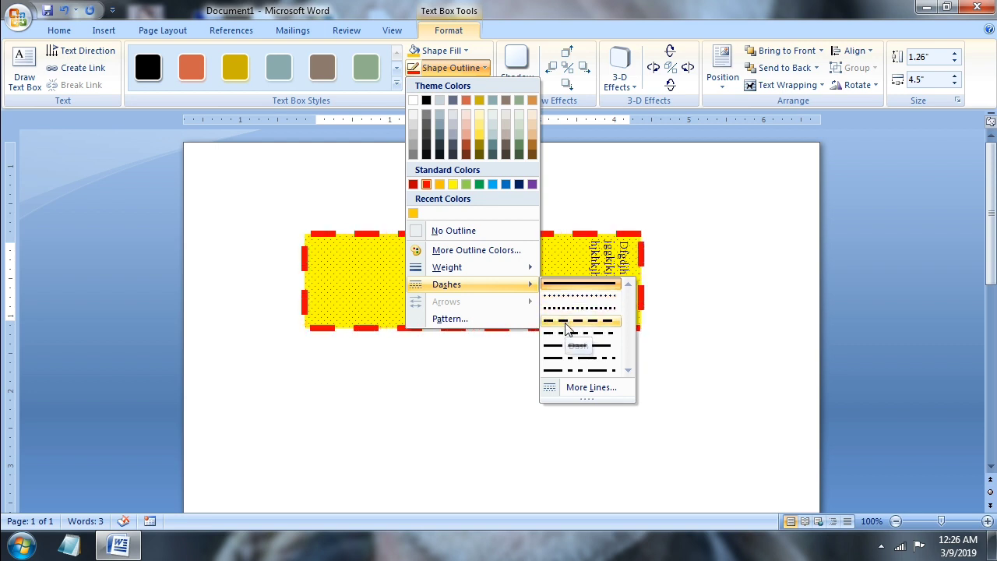
left_click(566, 328)
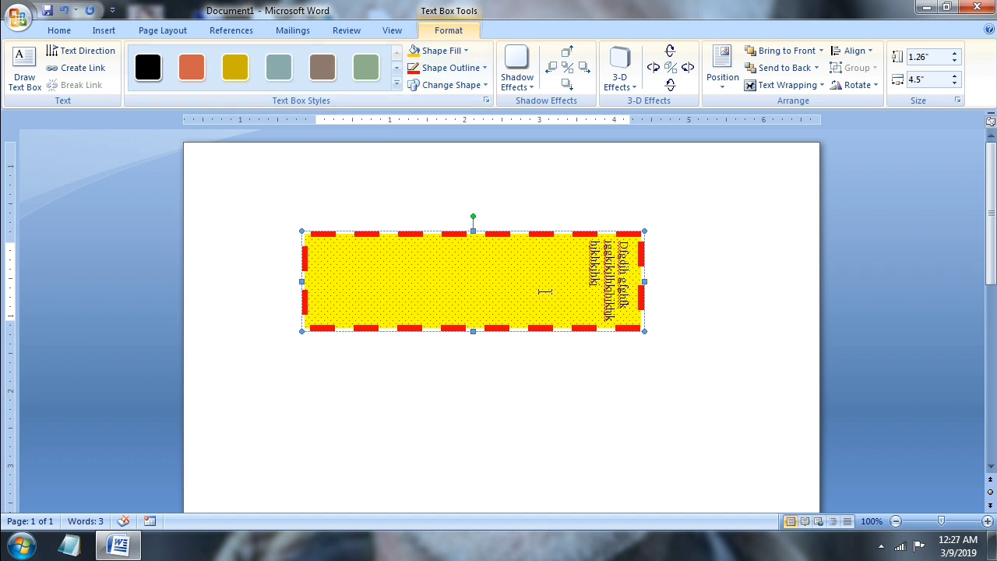
Change the dotted yellow text box's shape to Heart from Basic Shapes.
left_click(484, 85)
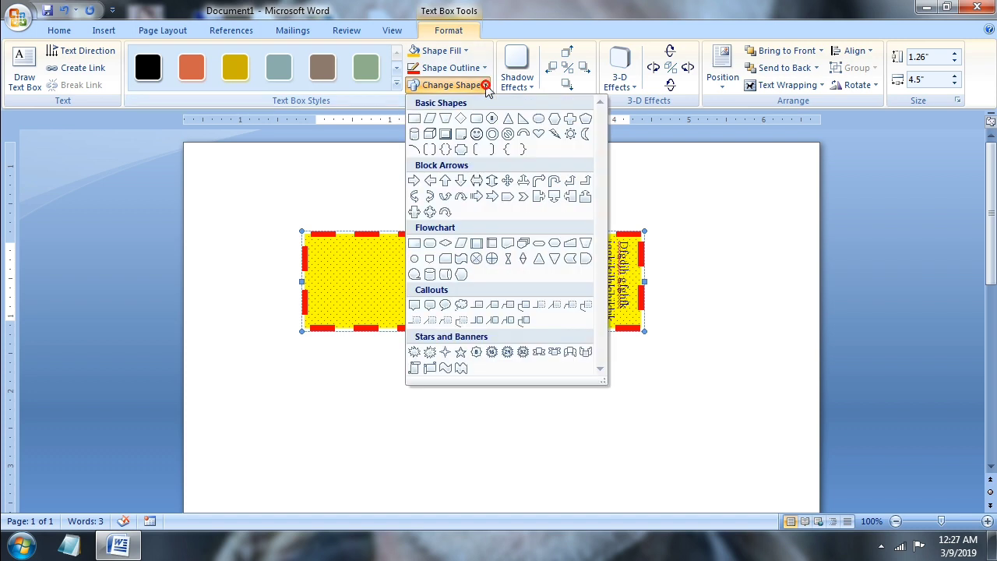
left_click(537, 135)
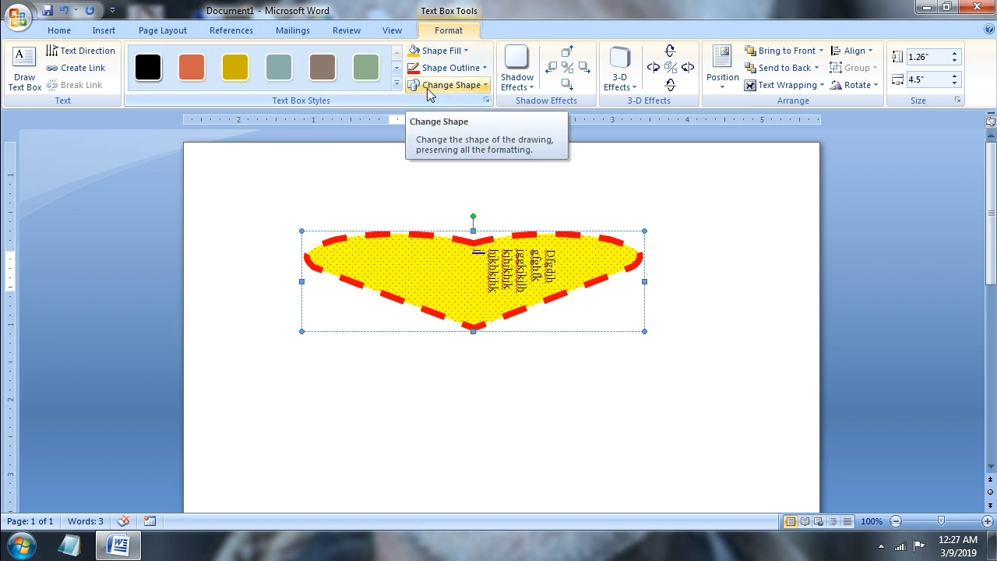
Apply a Perspective Shadow to the heart and nudge it down a few times.
left_click(527, 84)
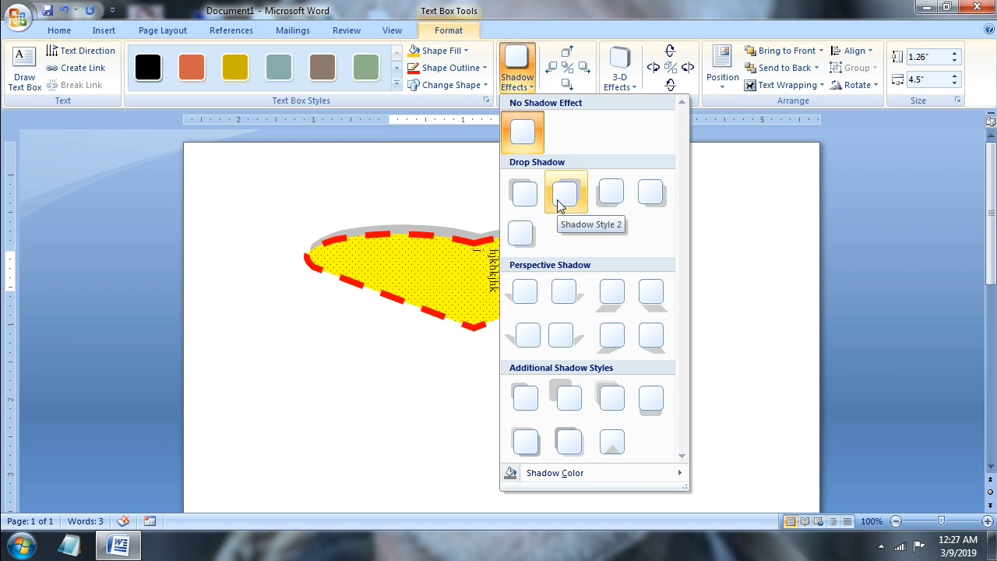
left_click(614, 333)
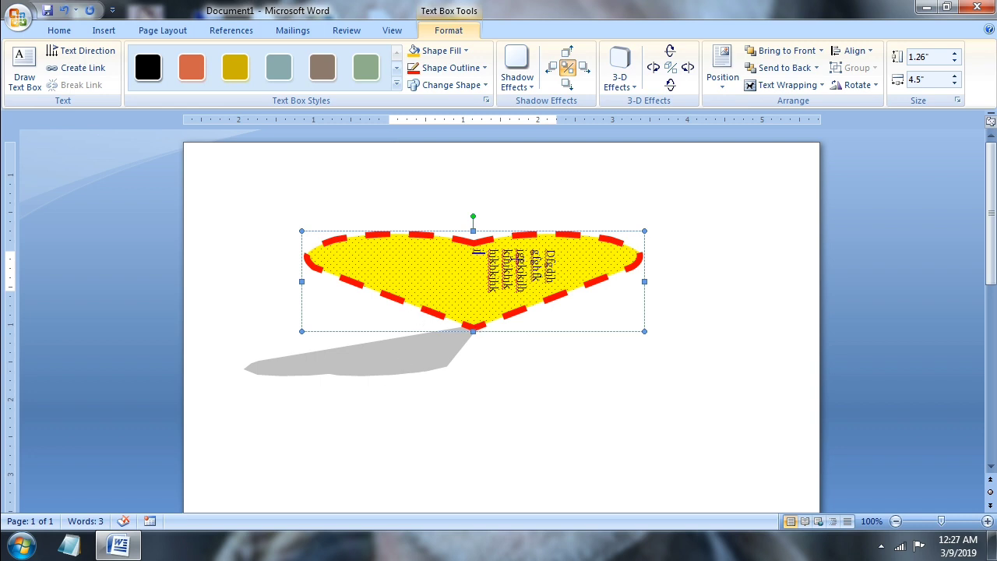
left_click(567, 86)
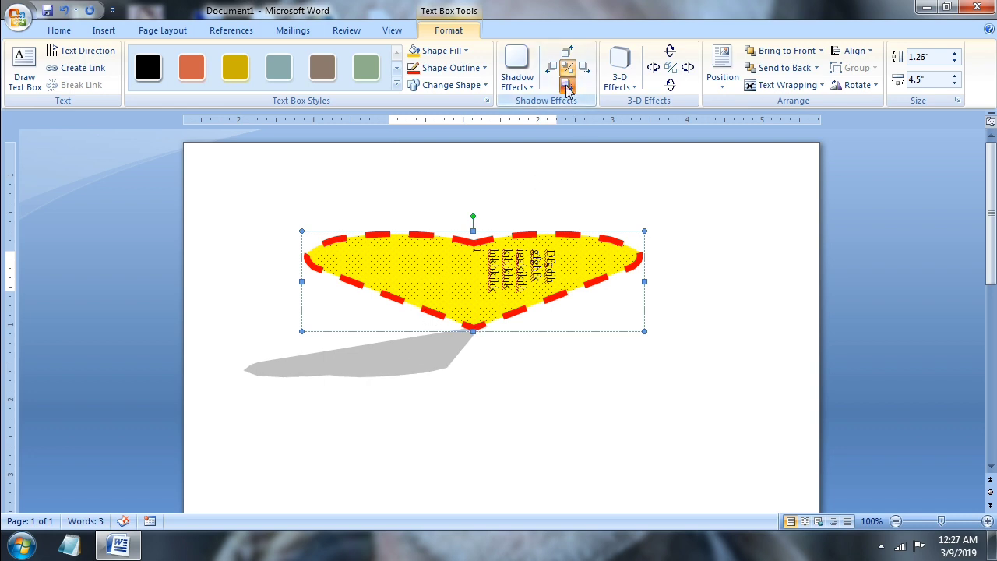
left_click(567, 86)
left_click(568, 85)
left_click(567, 86)
Fine-tune the shadow's position by nudging it up, left and right.
left_click(567, 85)
left_click(567, 86)
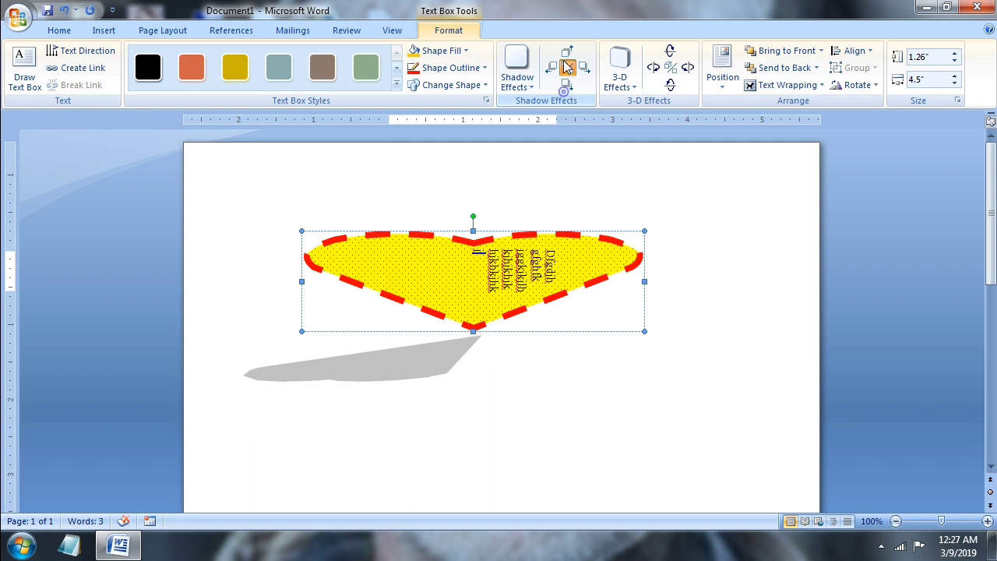
left_click(566, 53)
left_click(566, 53)
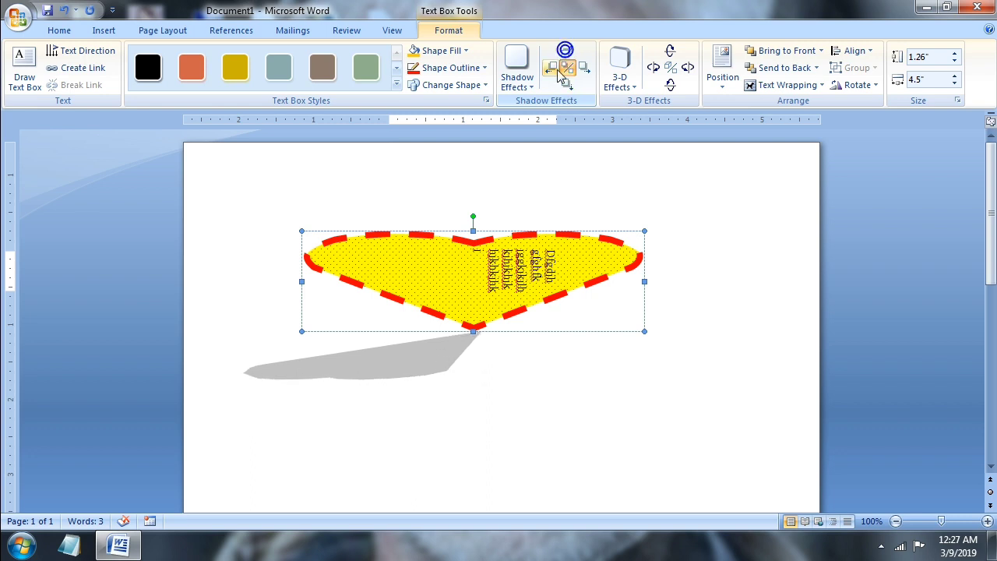
left_click(553, 69)
left_click(560, 72)
left_click(553, 69)
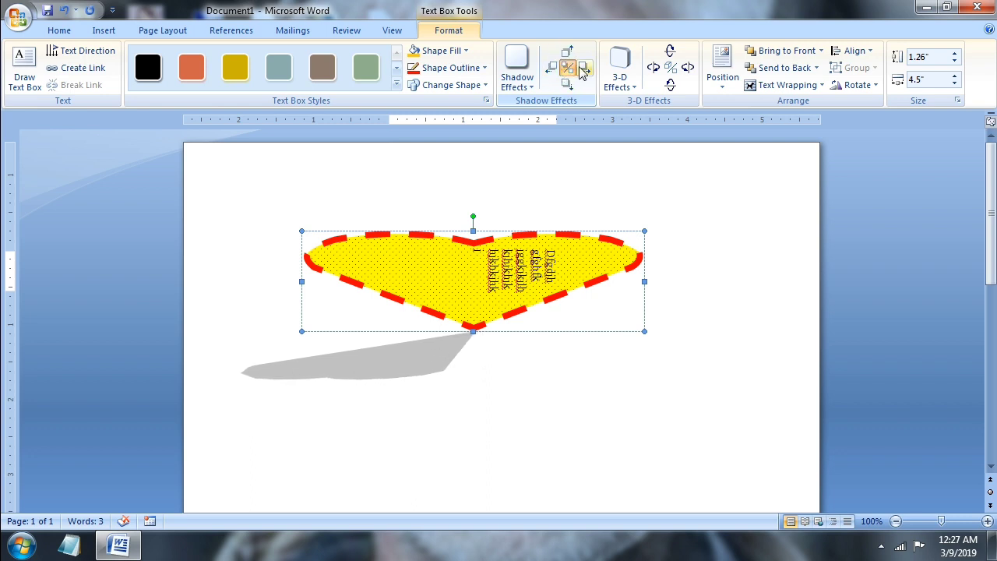
left_click(585, 69)
left_click(584, 68)
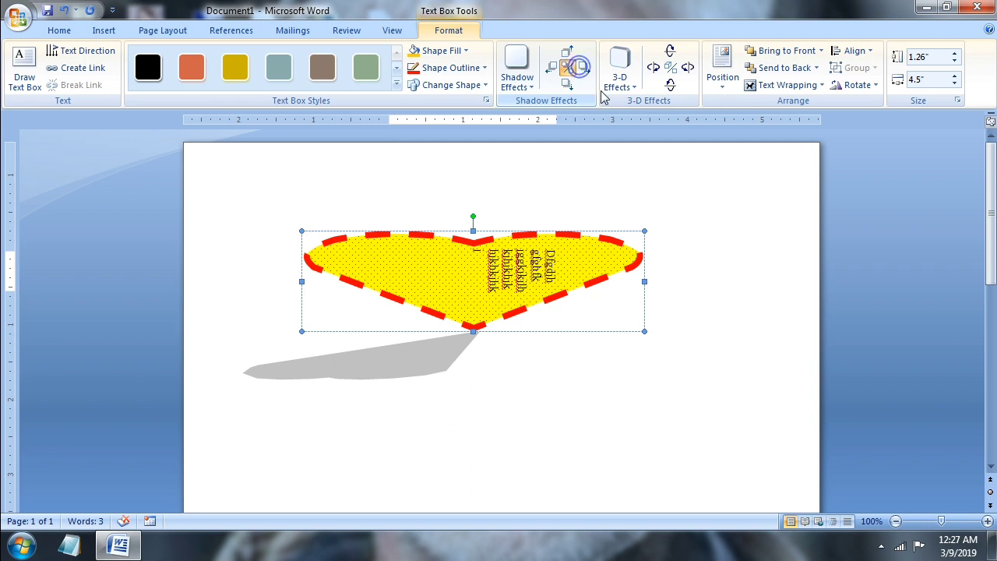
Apply a Perspective 3-D effect to the heart with a blue 3-D color, leaving surface unchanged.
left_click(627, 78)
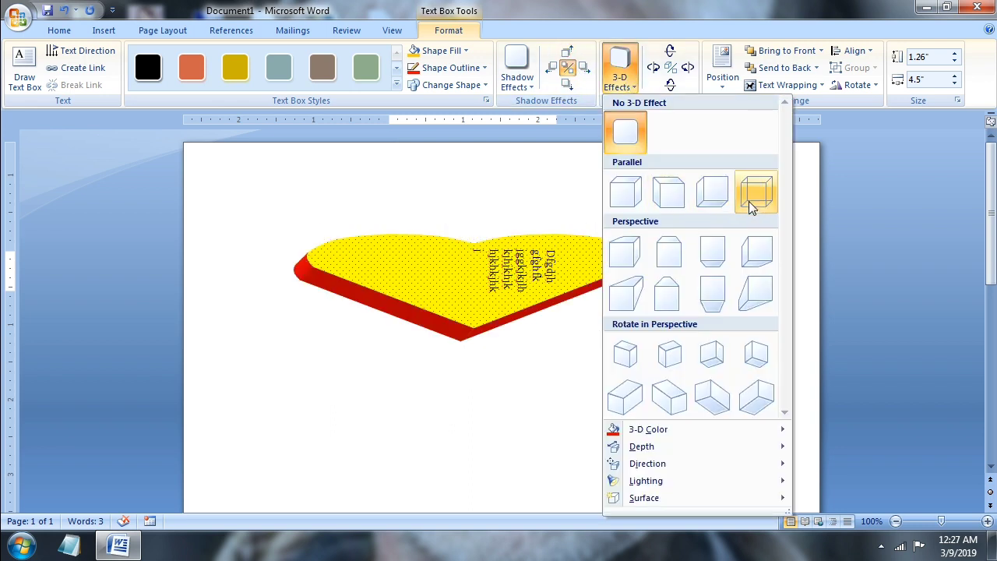
left_click(746, 296)
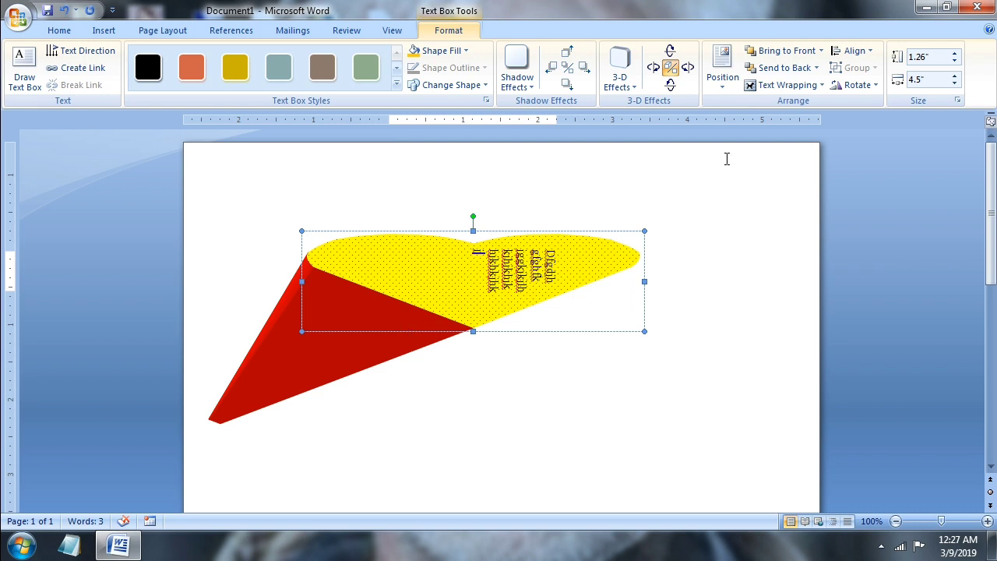
left_click(636, 90)
mouse_move(648, 430)
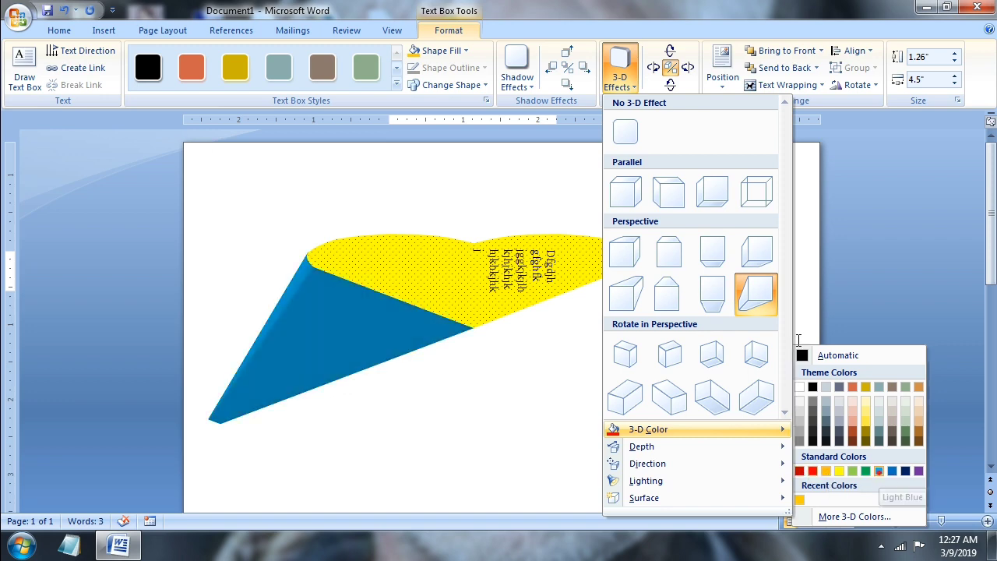
left_click(879, 472)
left_click(631, 88)
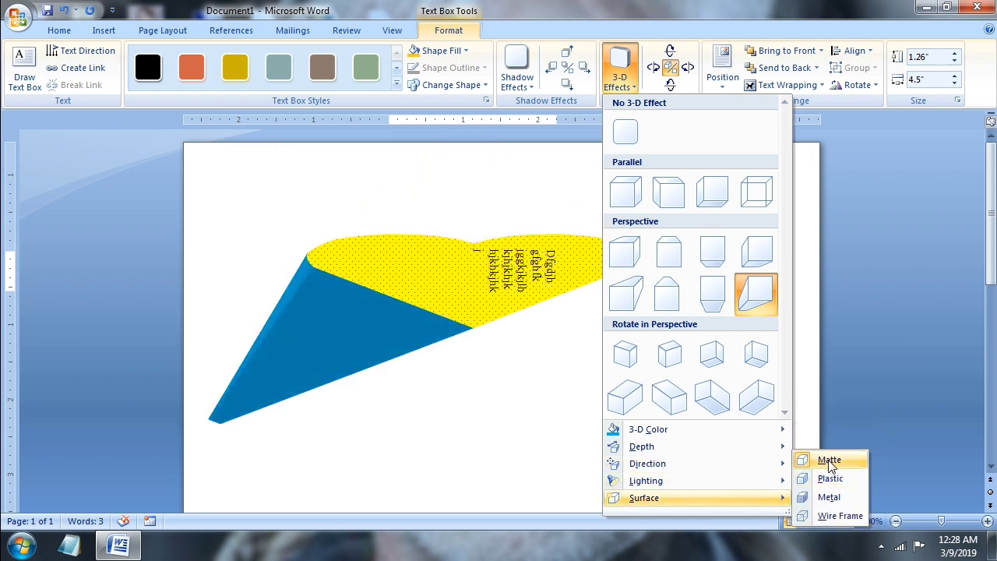
mouse_move(644, 498)
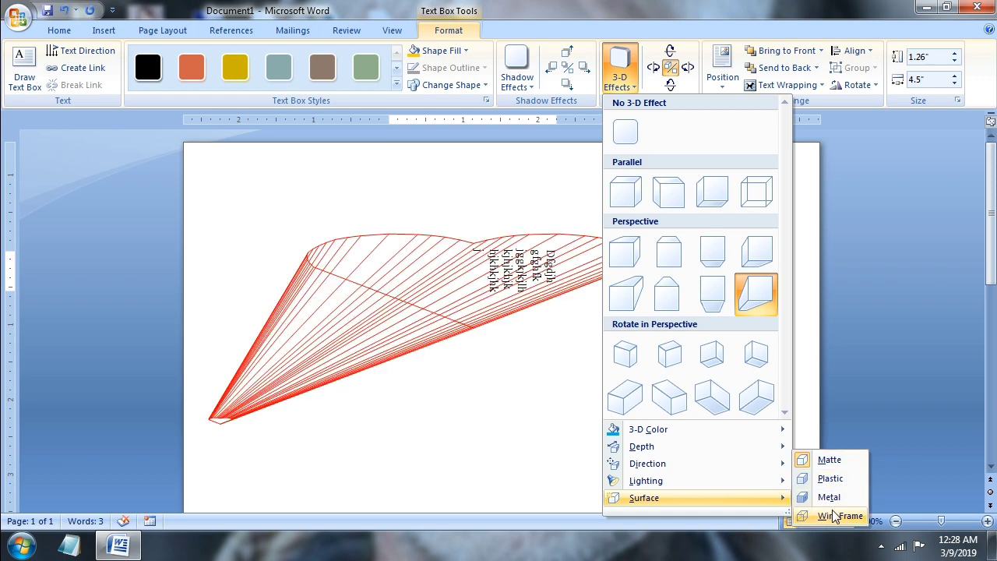
left_click(518, 385)
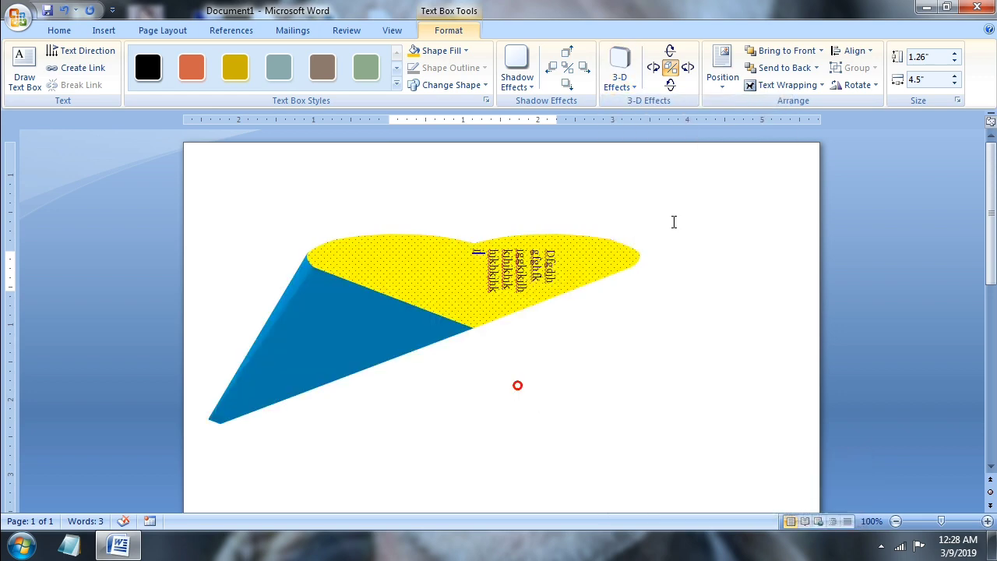
Tilt the 3-D heart so its blue extrusion swings beneath it, then show the Position choices.
left_click(688, 72)
left_click(688, 72)
left_click(659, 70)
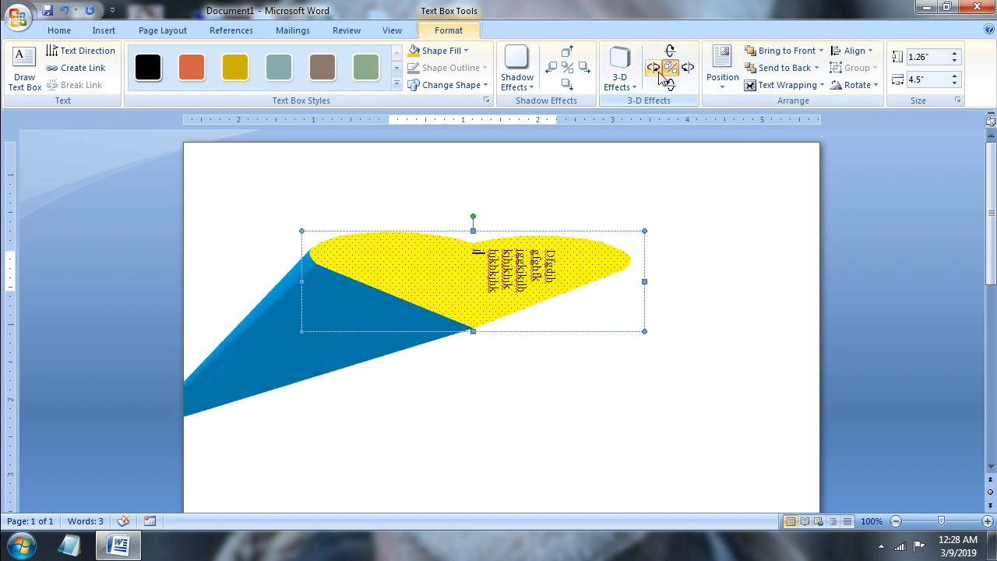
left_click(657, 68)
left_click(657, 69)
left_click(656, 69)
left_click(657, 68)
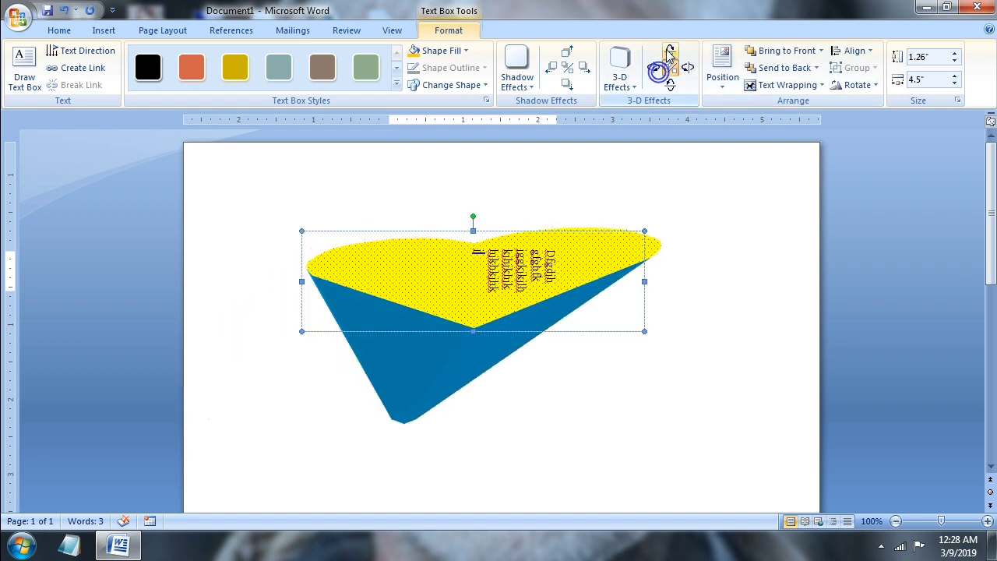
left_click(669, 52)
left_click(670, 84)
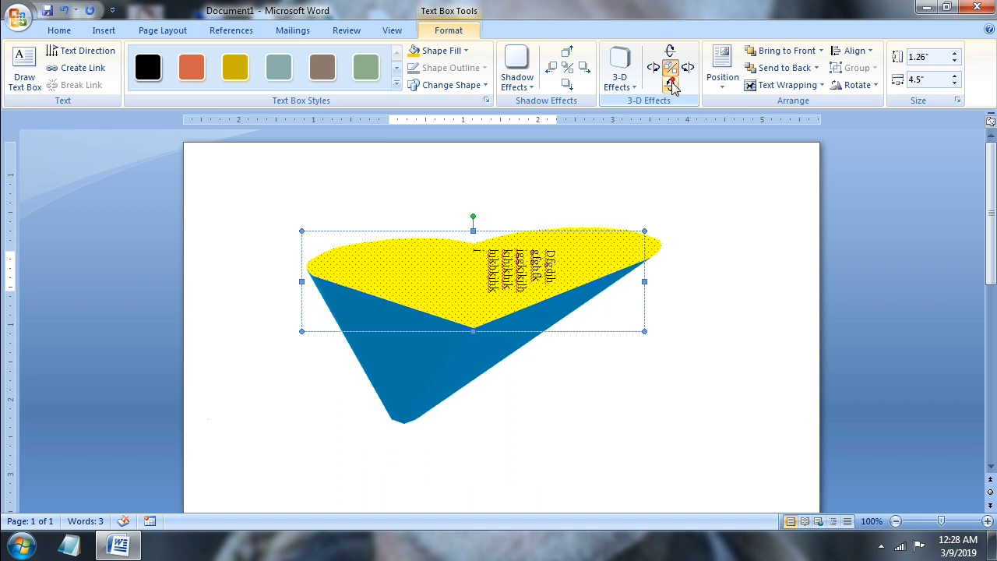
left_click(722, 86)
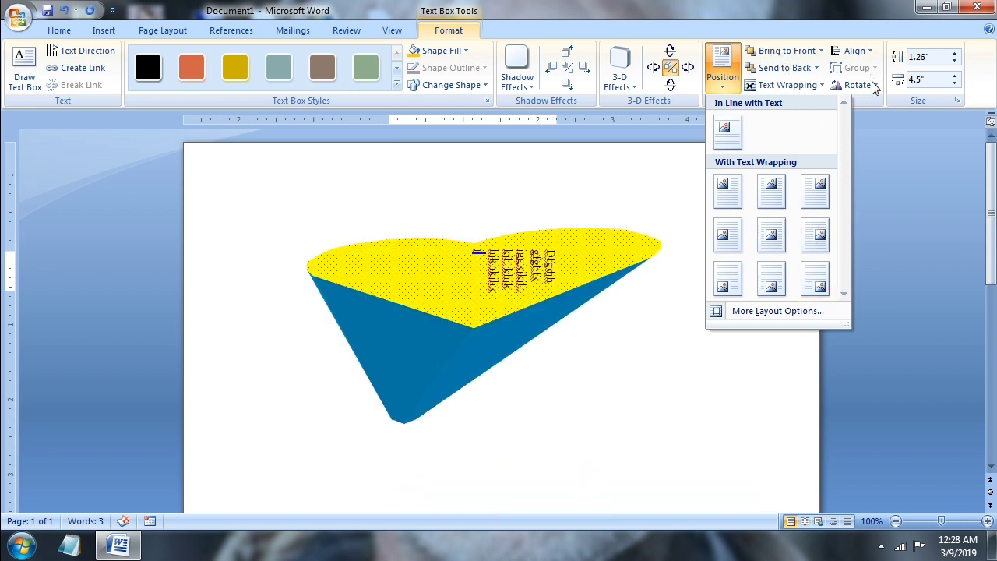
Dismiss the Position gallery on the page without applying any position.
left_click(629, 338)
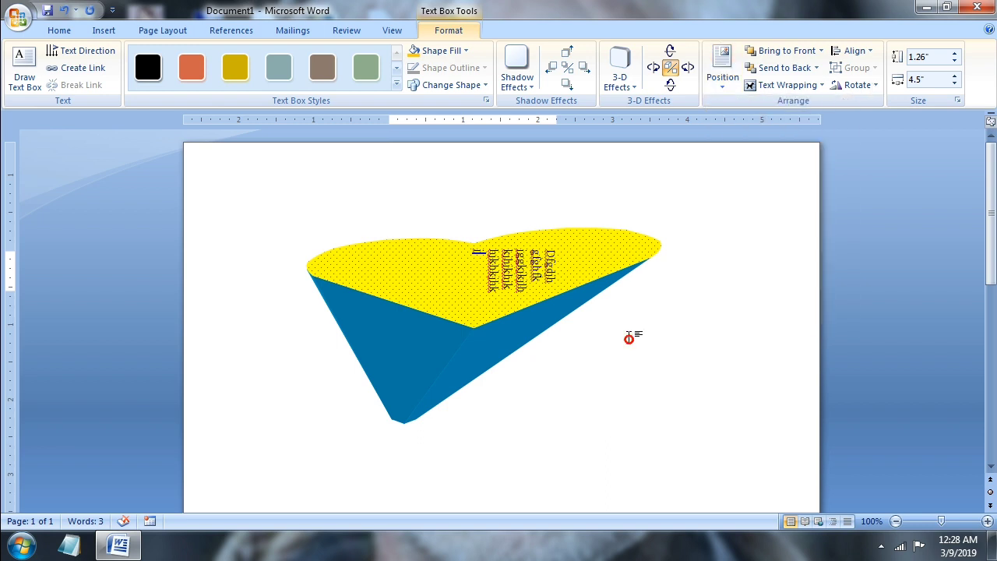